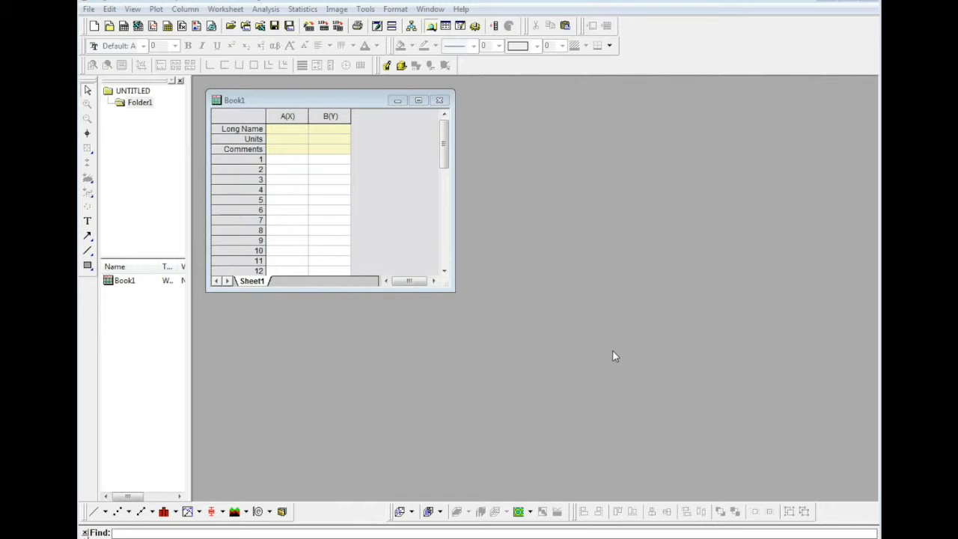
- Import the file Ch10ShapingTime6Gain140.Spe into Book1 as ASCII data using the Import Wizard
left_click(275, 100)
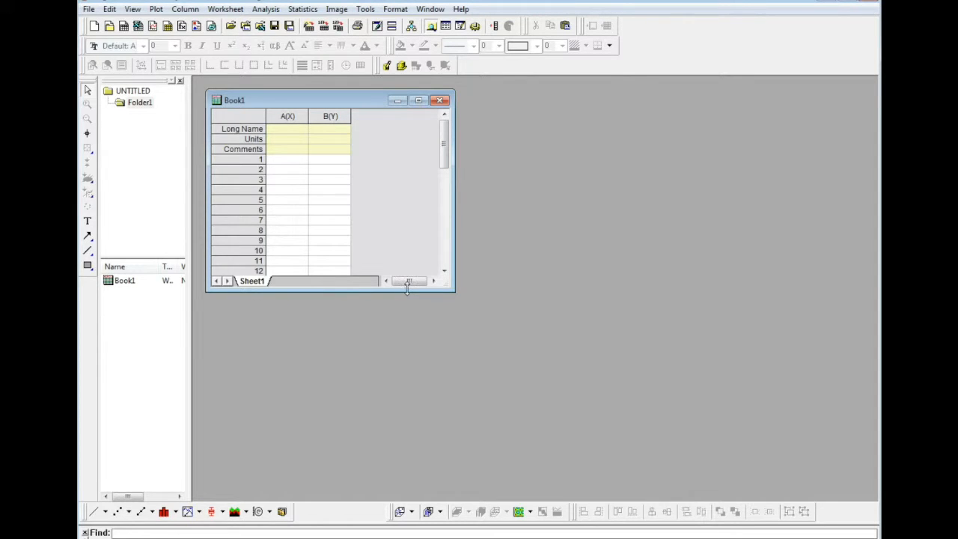
left_click(87, 10)
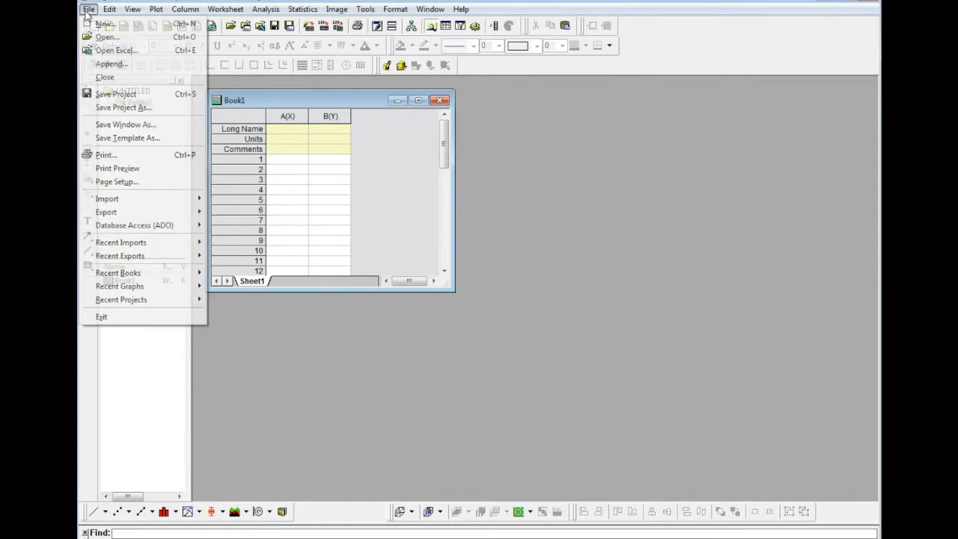
mouse_move(112, 199)
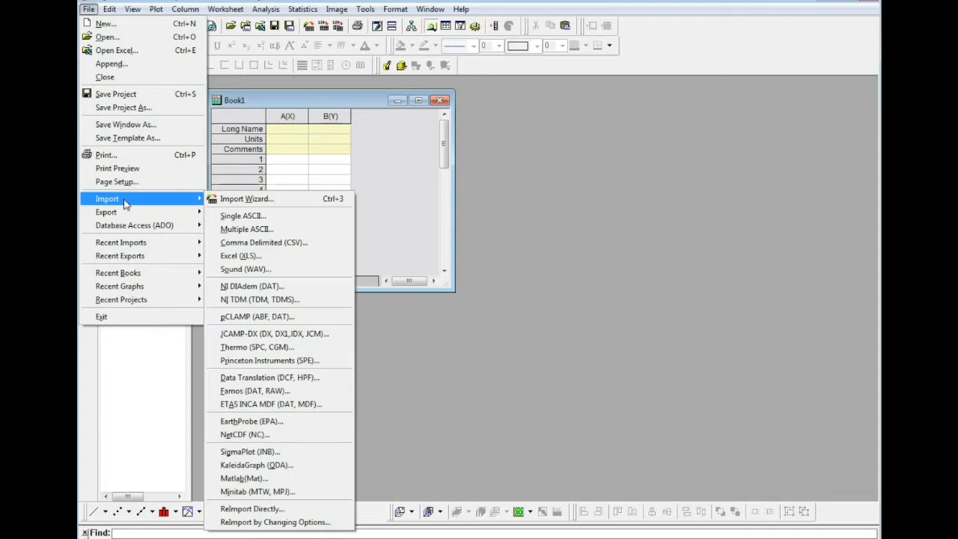
left_click(254, 199)
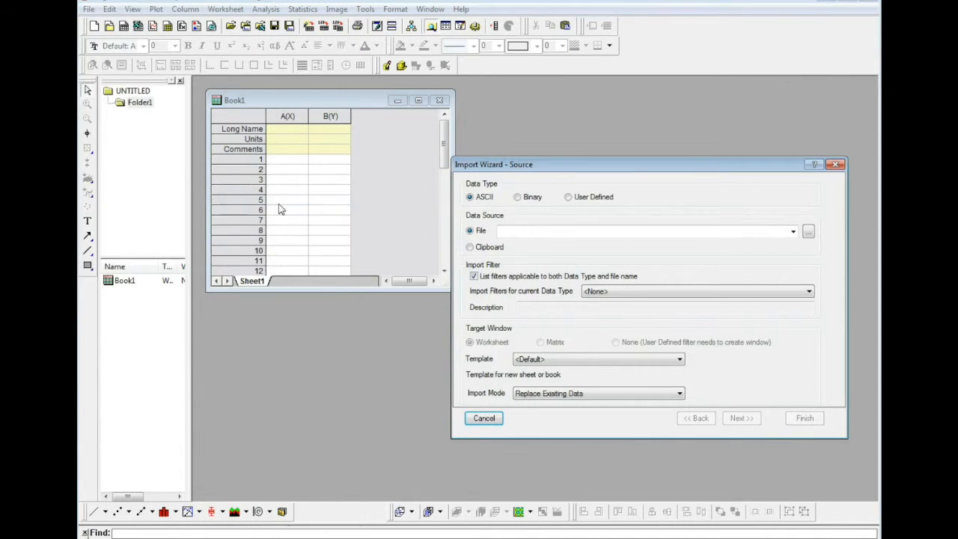
left_click_drag(548, 163, 530, 171)
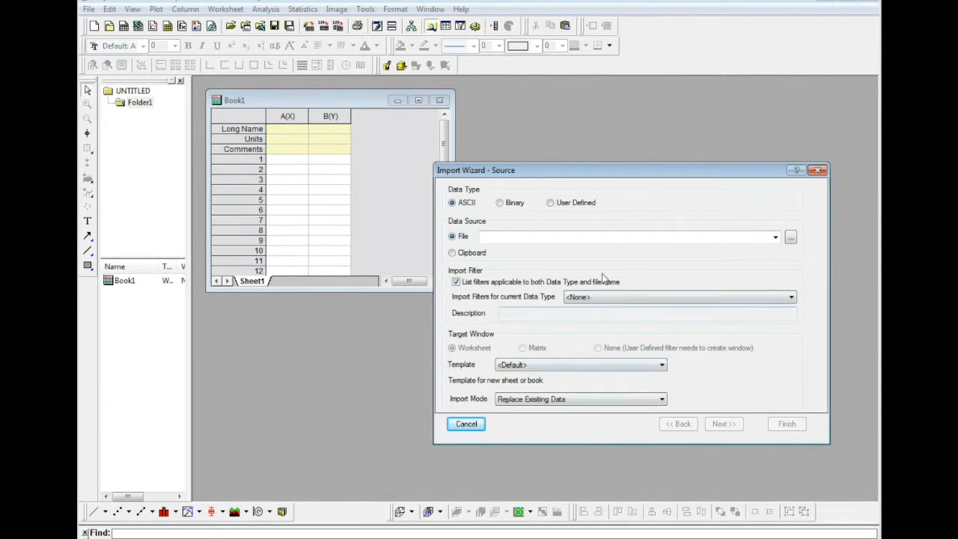
left_click(795, 240)
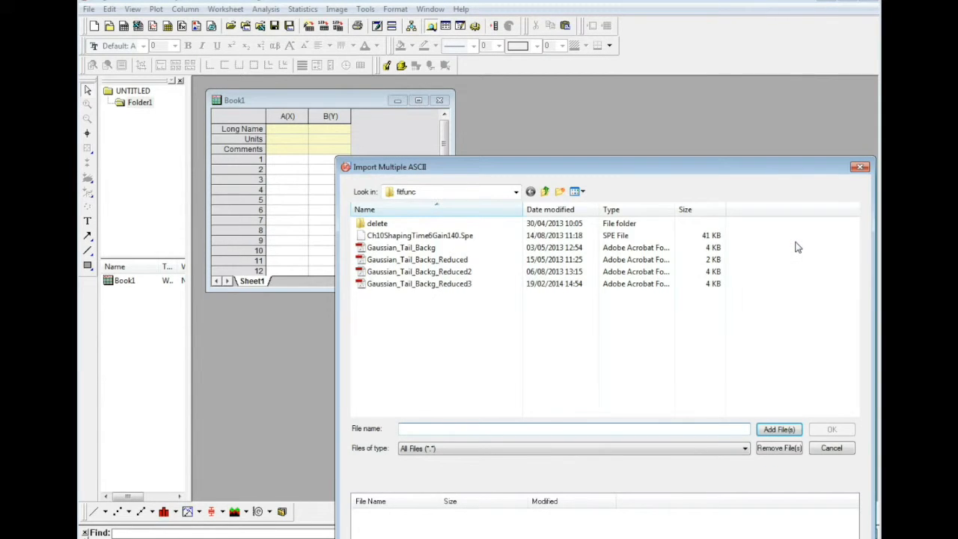
left_click(528, 239)
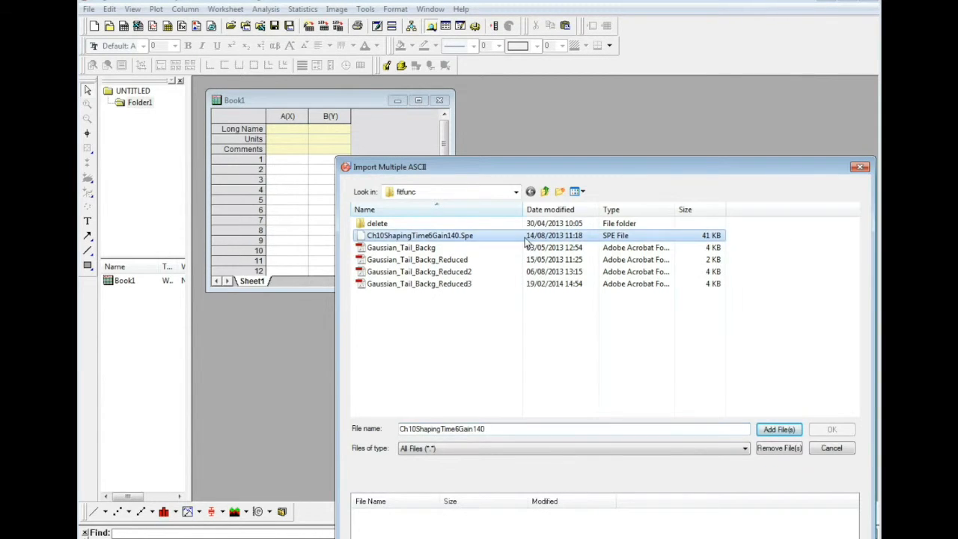
left_click(781, 438)
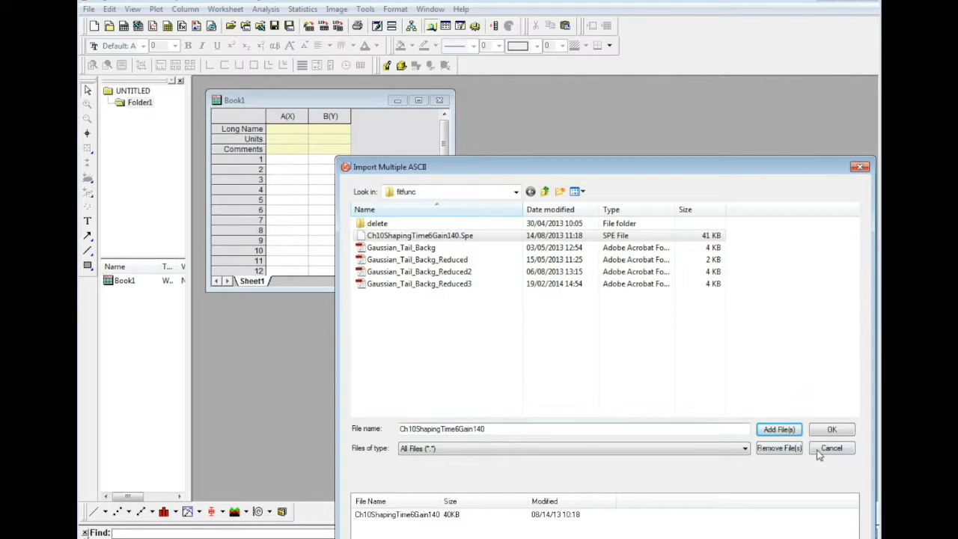
left_click(832, 430)
left_click(789, 428)
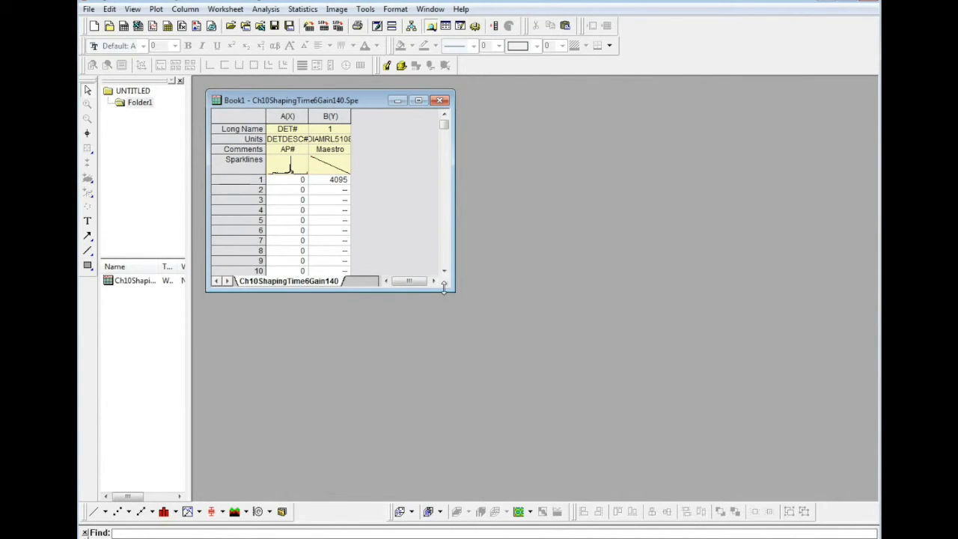
- Enlarge the workbook window to show more rows of the imported data in column A
left_click_drag(453, 290, 600, 499)
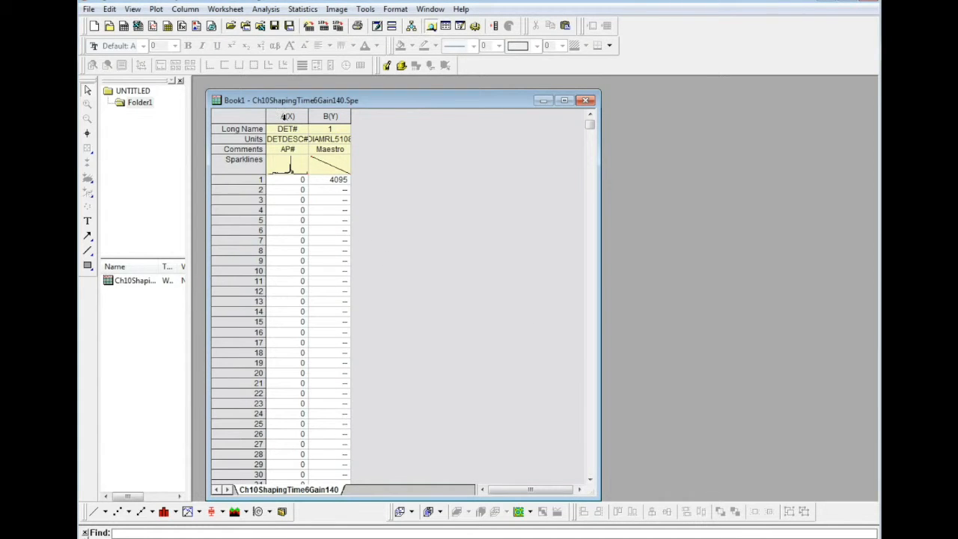
left_click(288, 117)
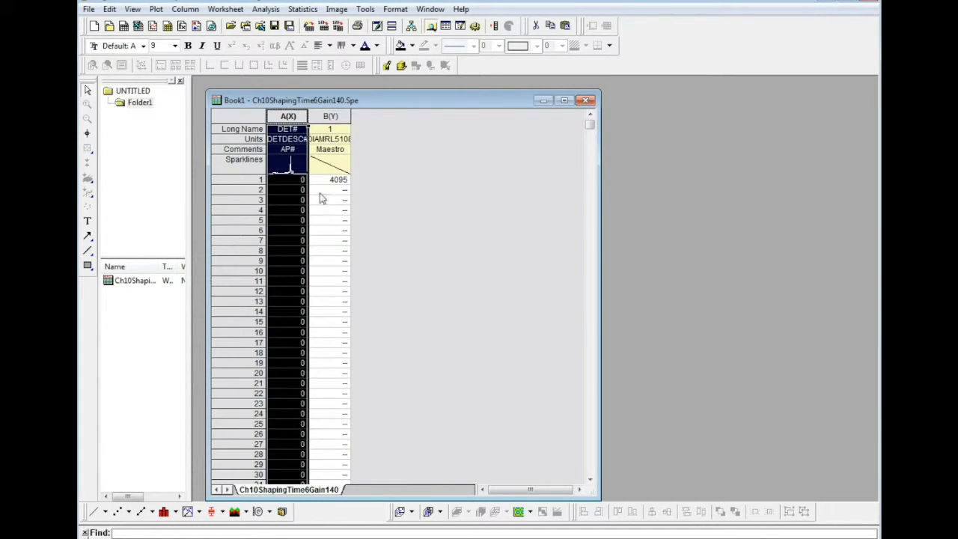
left_click(366, 161)
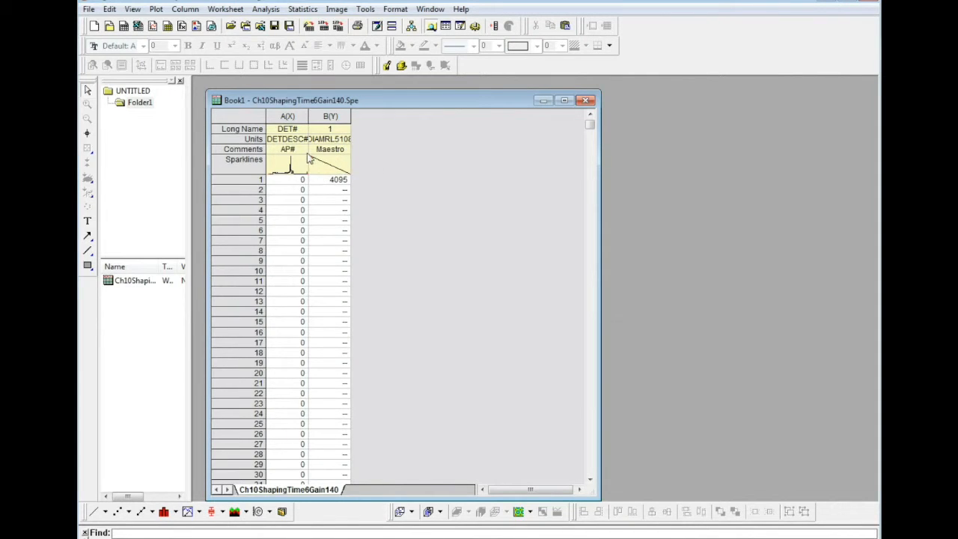
- Cut the imported spectrum data from column A and paste it into column B
left_click(290, 119)
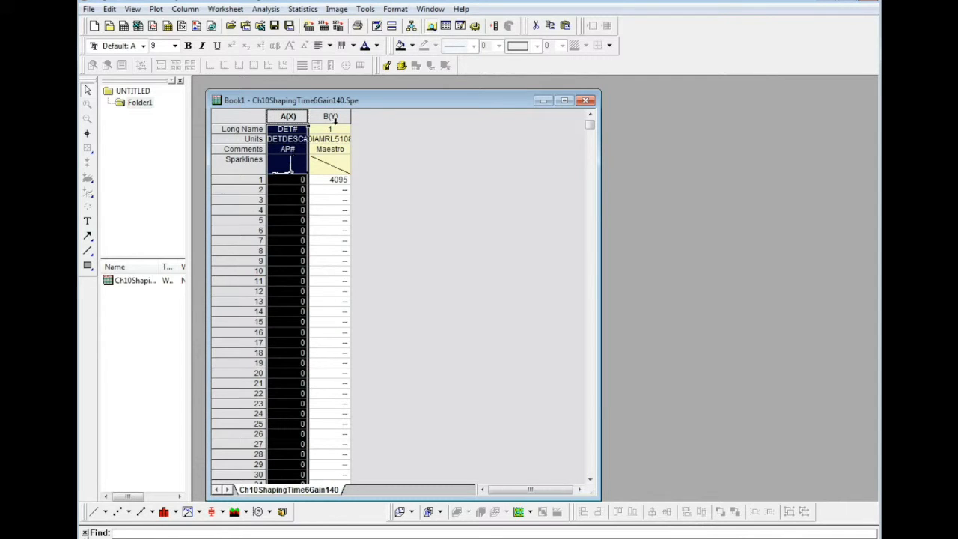
right_click(302, 137)
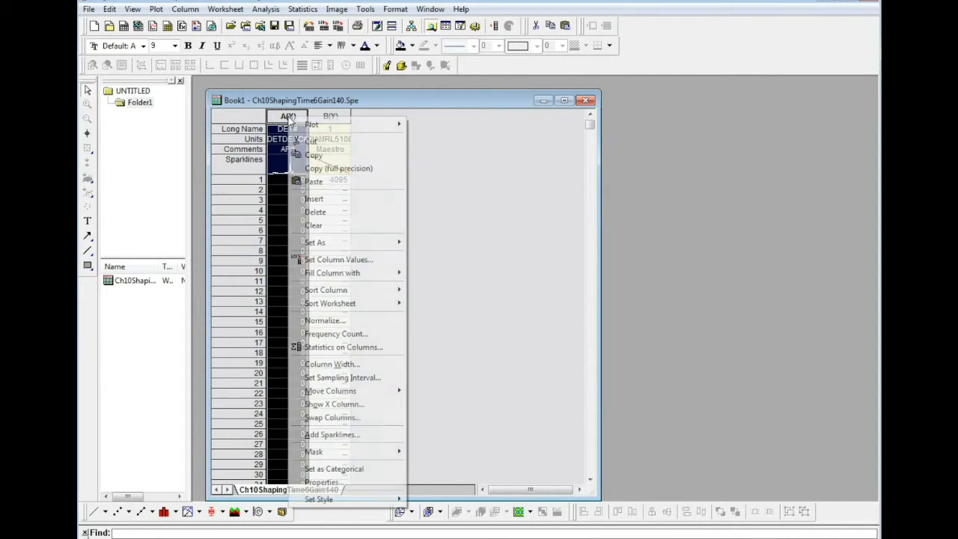
left_click(320, 139)
left_click(327, 115)
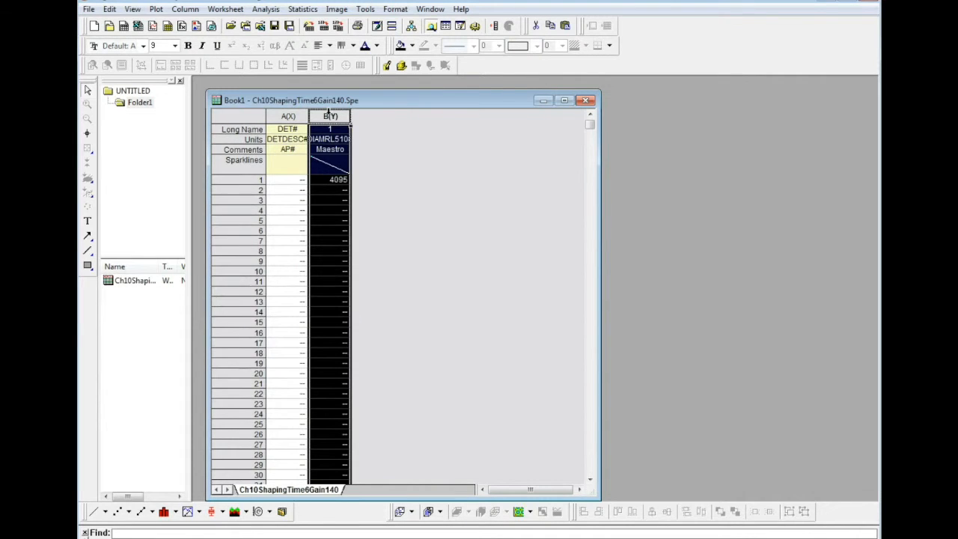
right_click(330, 116)
left_click(373, 178)
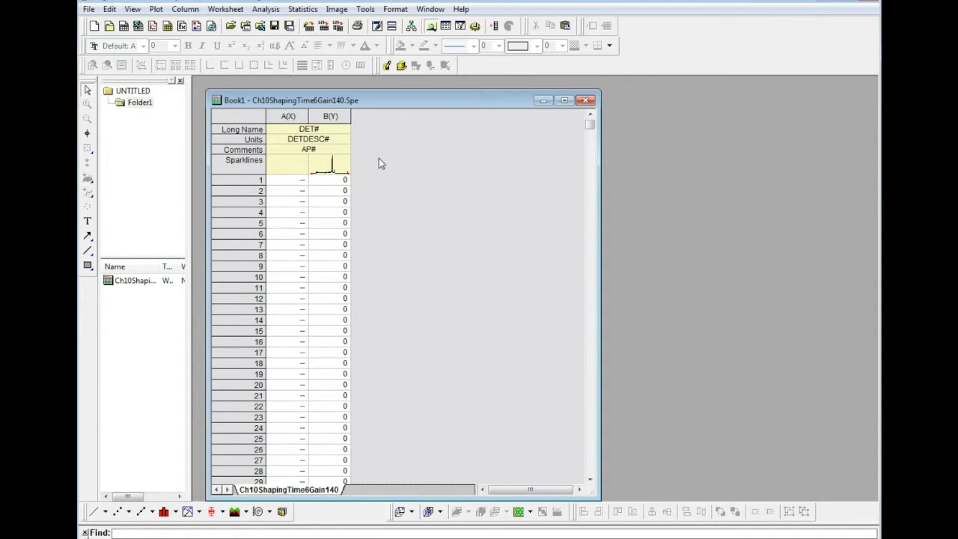
- Fill the emptied column A with row numbers to serve as X values
left_click(283, 116)
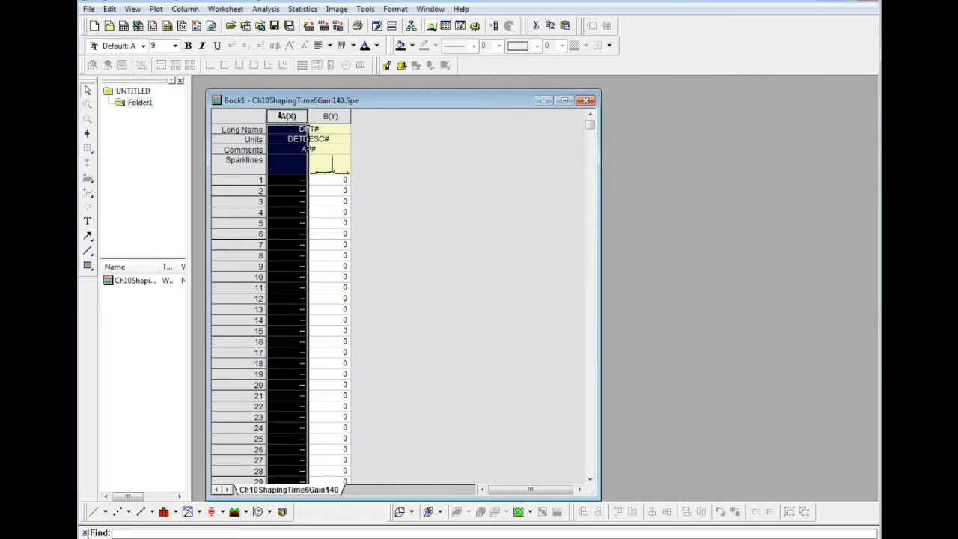
right_click(281, 116)
mouse_move(345, 273)
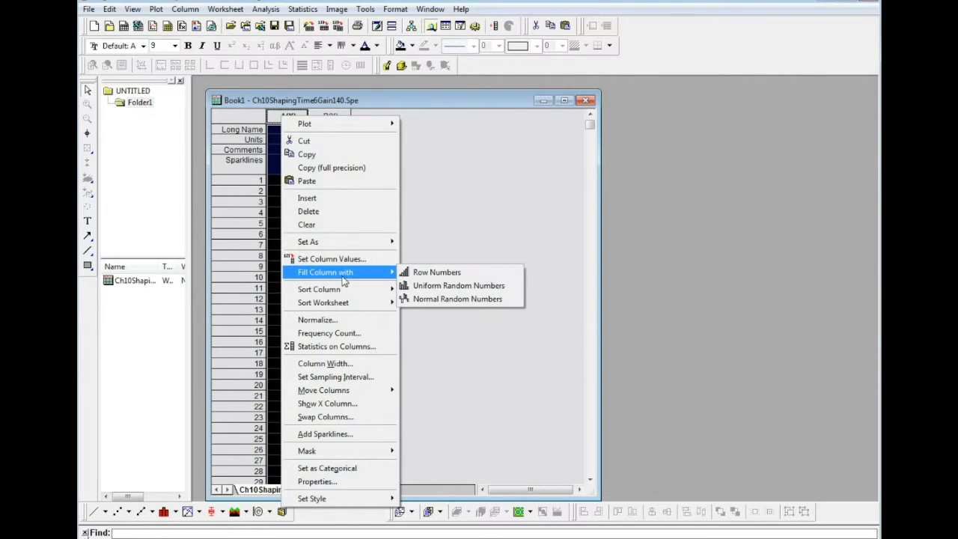
left_click(431, 272)
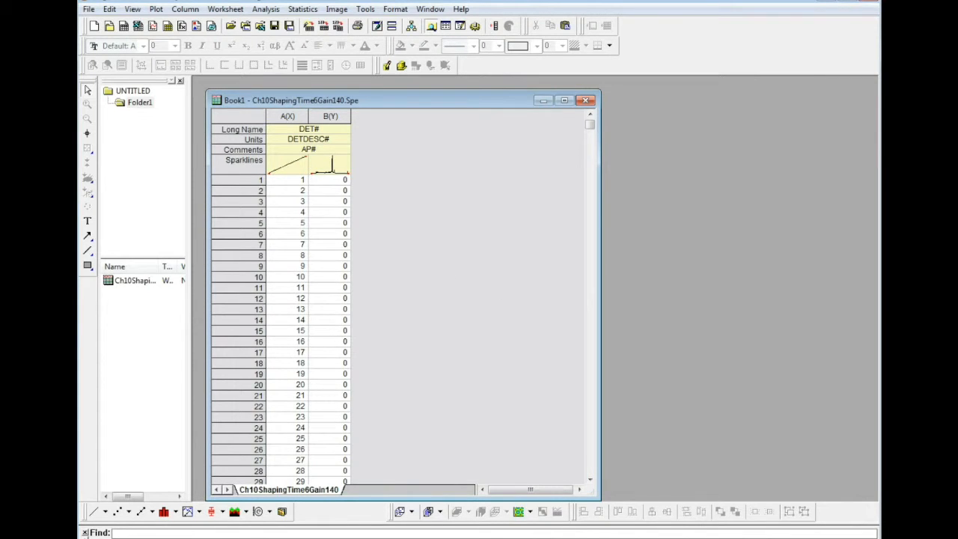
- Plot columns A and B as a scatter graph, then enlarge and reposition the graph window
left_click(288, 116)
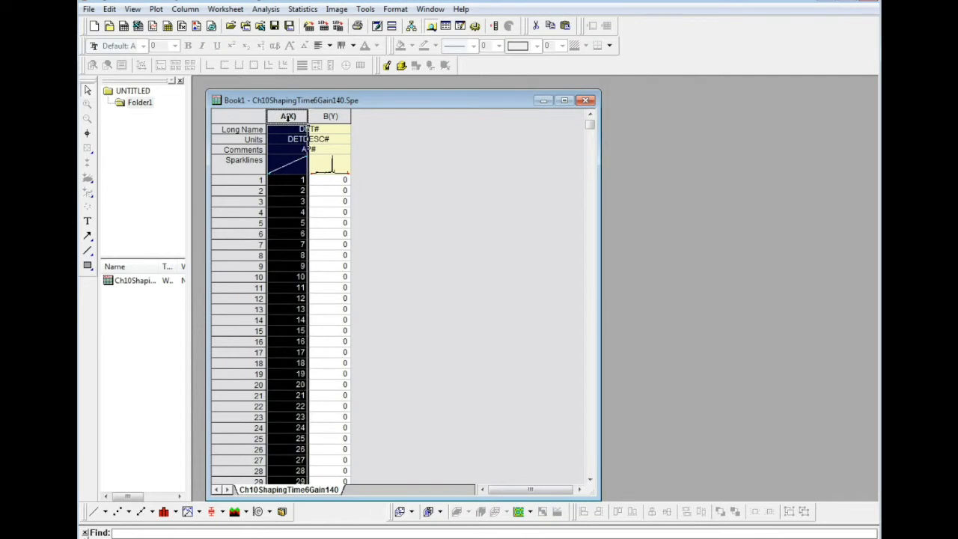
left_click(329, 116, "shift")
right_click(328, 118)
mouse_move(341, 123)
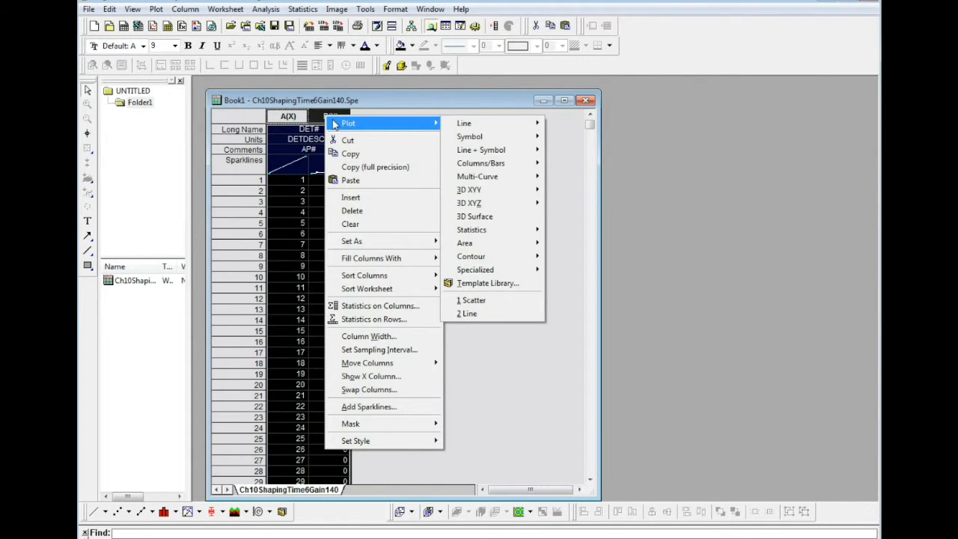
mouse_move(483, 141)
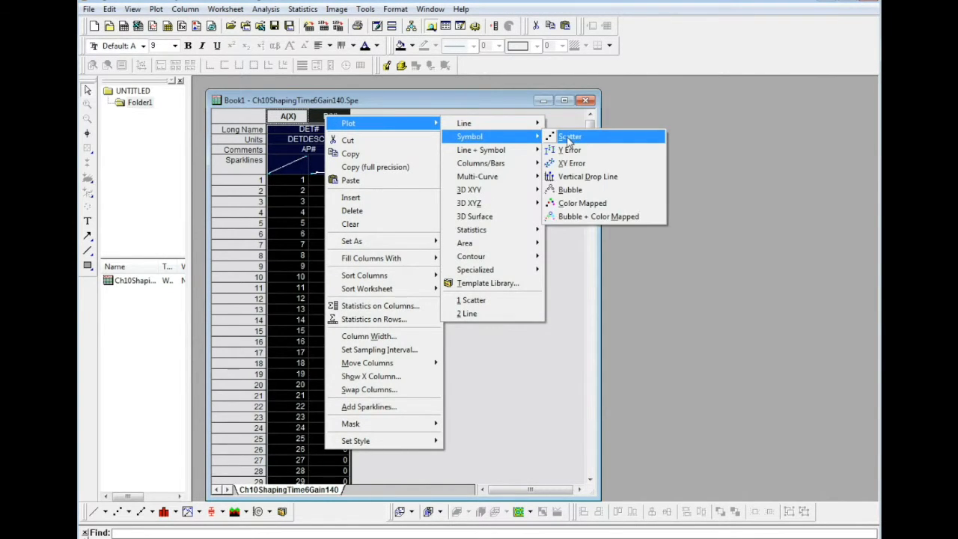
left_click(562, 136)
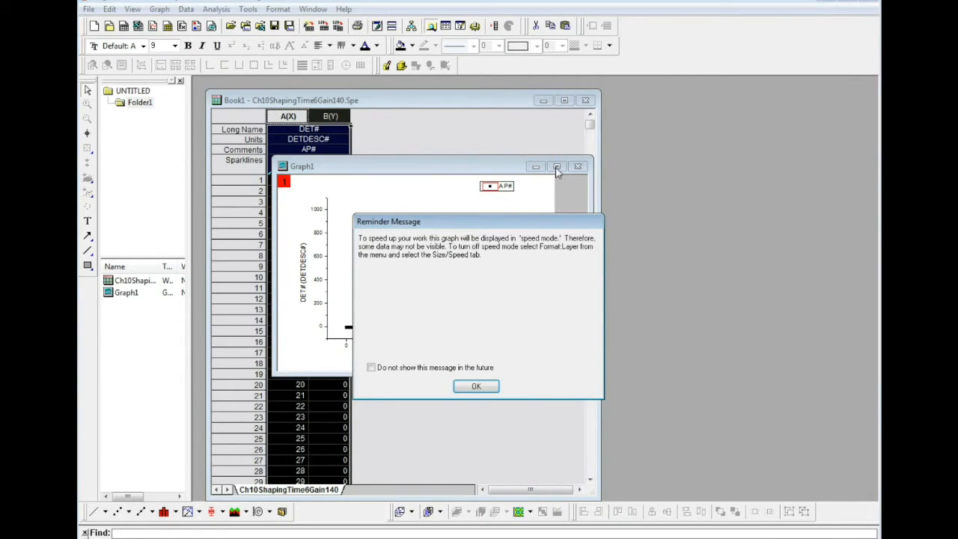
left_click(477, 386)
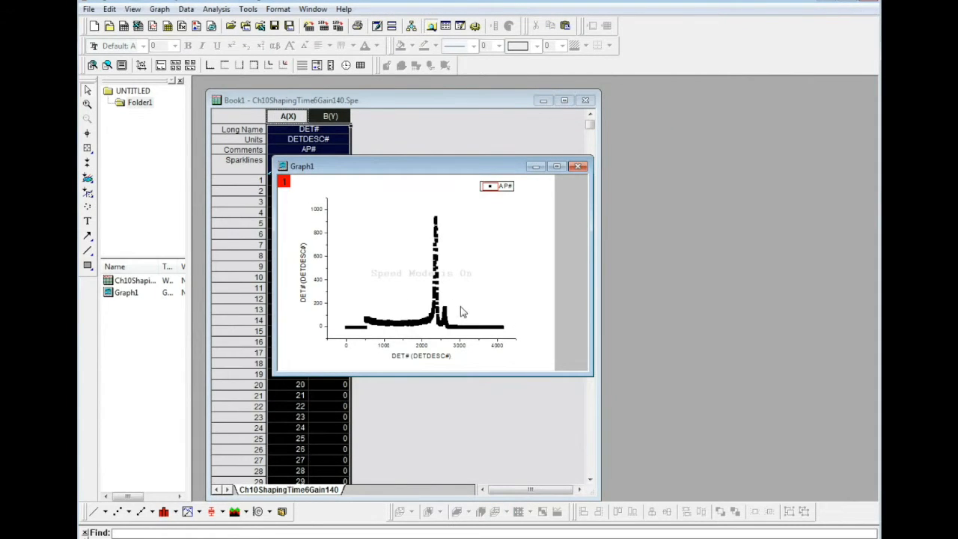
left_click_drag(594, 375, 801, 500)
left_click_drag(479, 176, 398, 104)
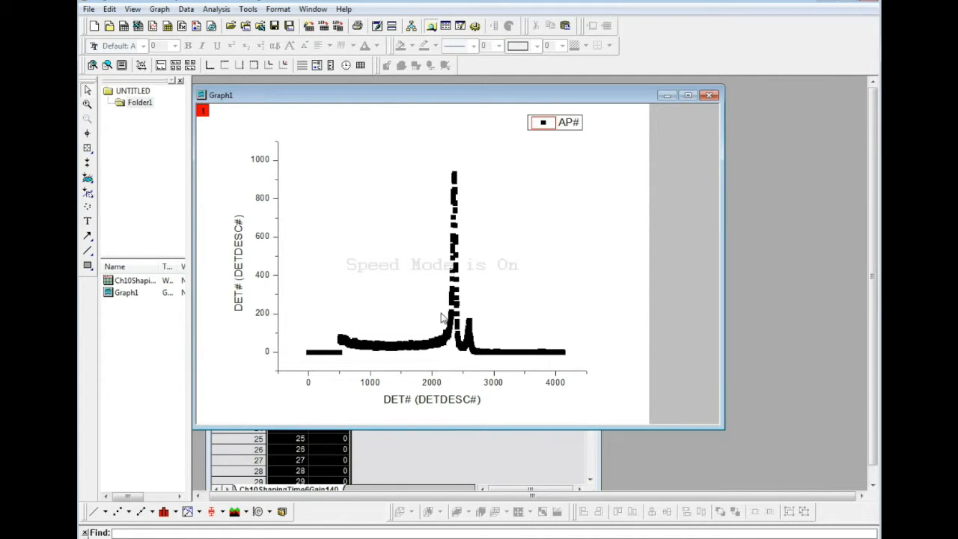
- Set the graph's X axis scale to run from 2000 to 3000
double_click(435, 384)
left_click(365, 225)
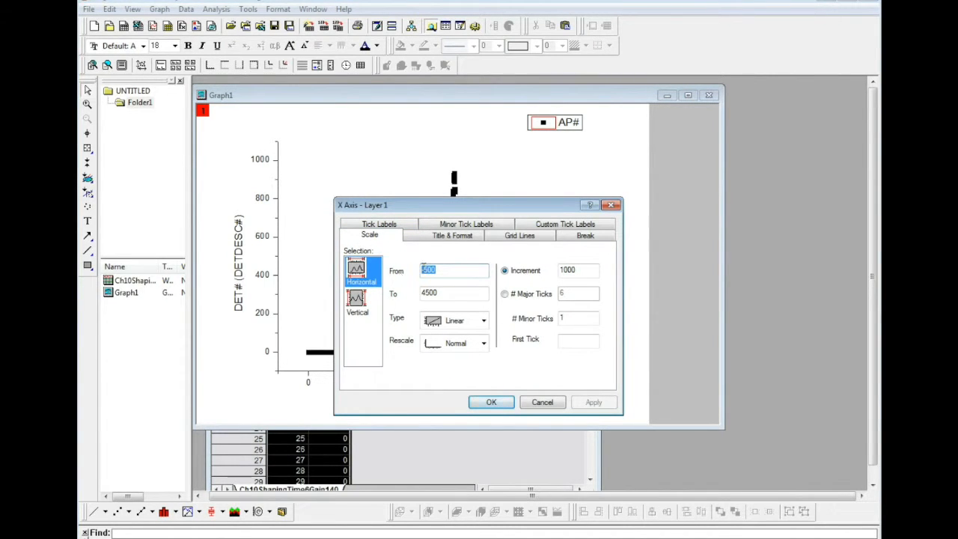
type("2000")
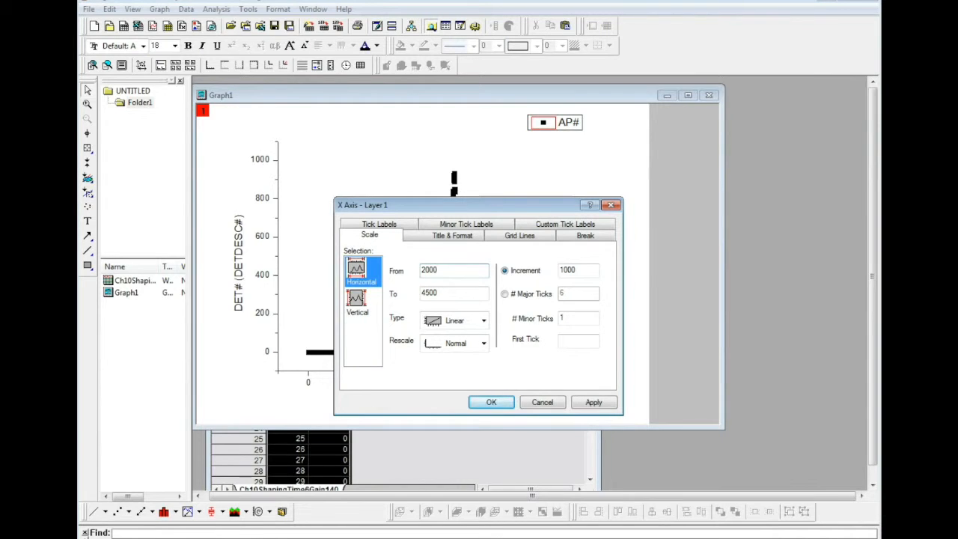
left_click(461, 293)
left_click_drag(461, 294, 419, 310)
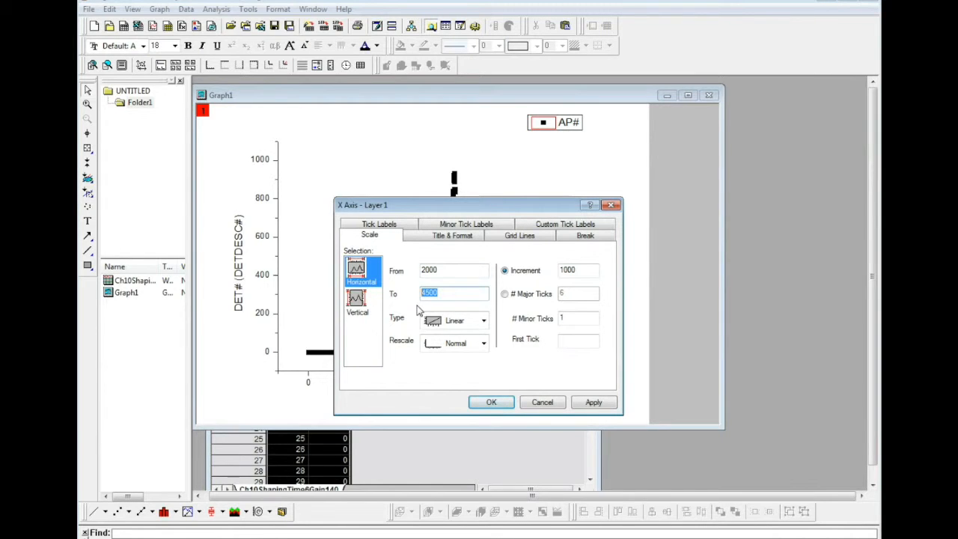
type("3000")
left_click(593, 401)
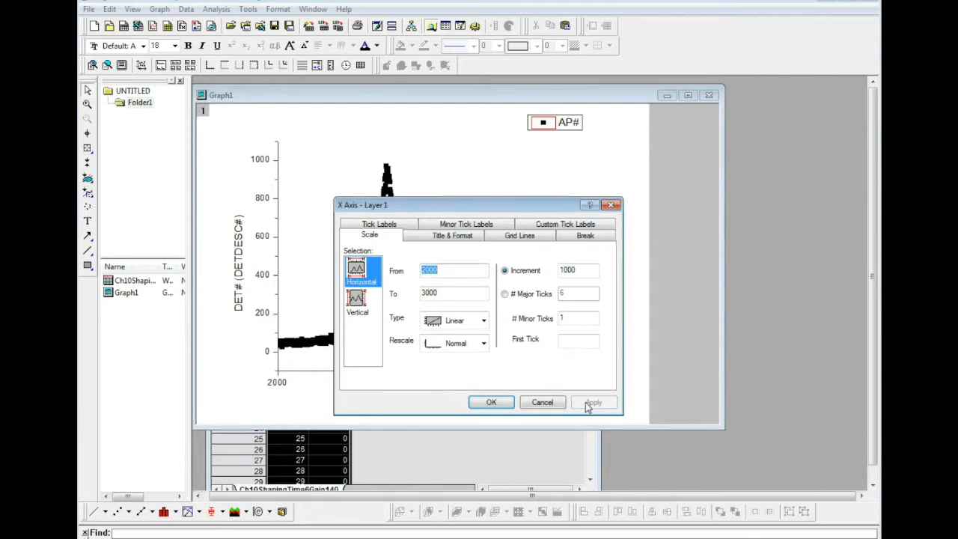
left_click(491, 402)
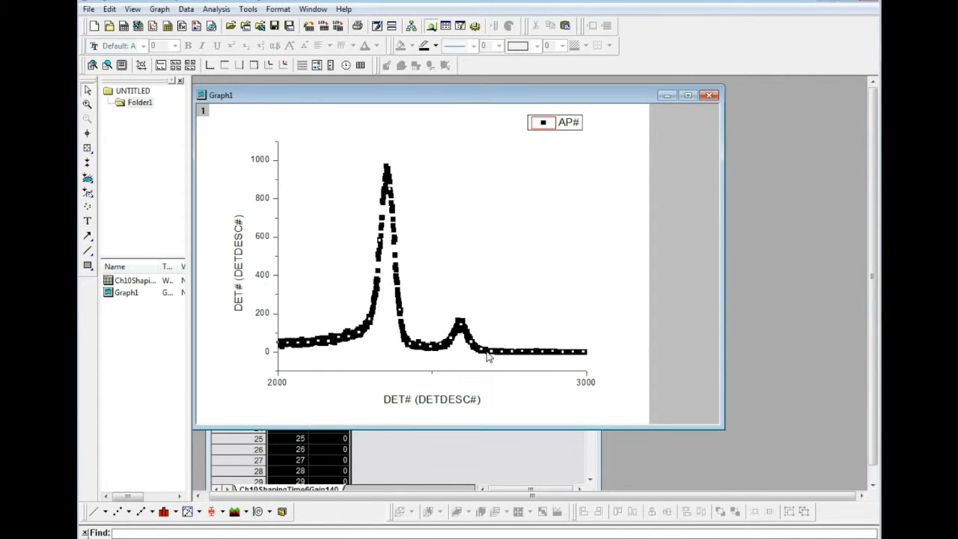
- Start a nonlinear curve fit of the graph using the Gauss function from Origin Basic Functions
left_click(216, 9)
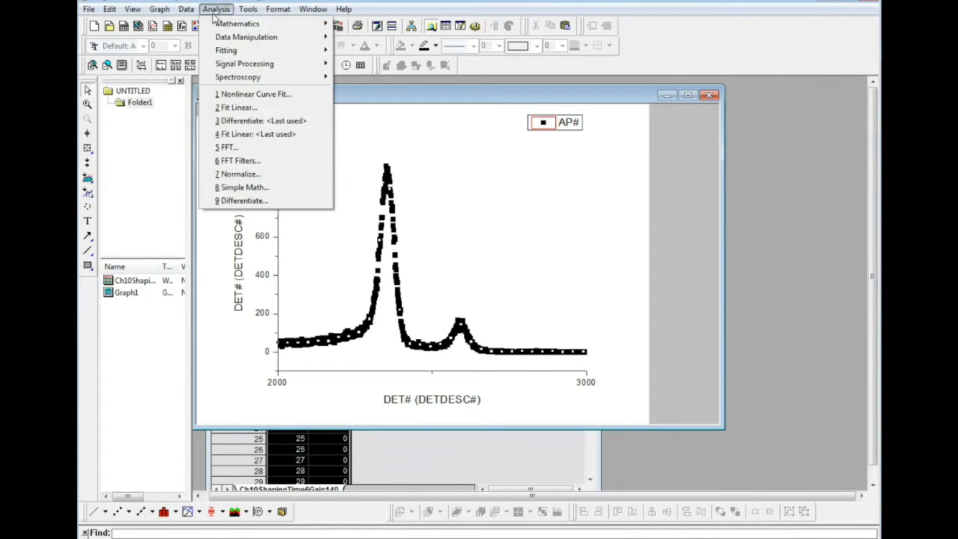
mouse_move(228, 52)
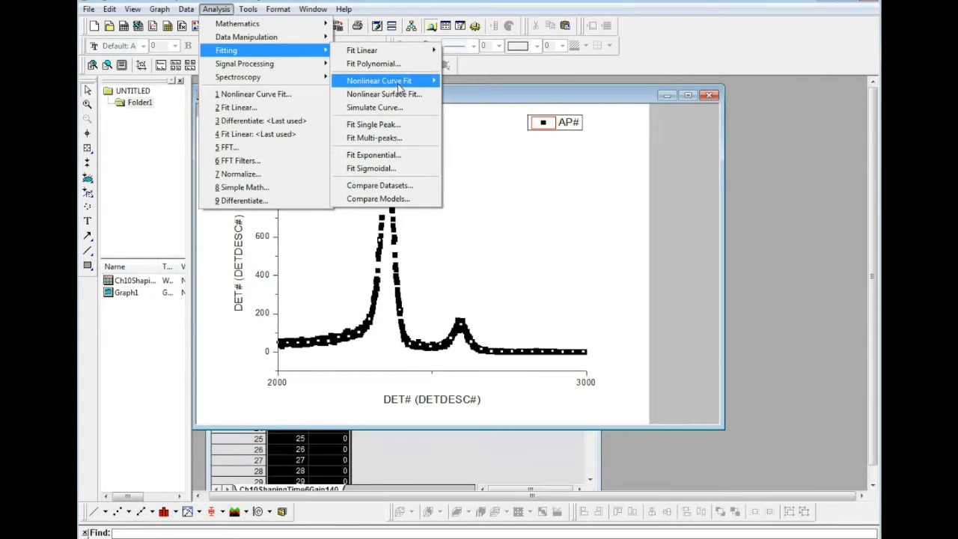
mouse_move(399, 89)
left_click(485, 98)
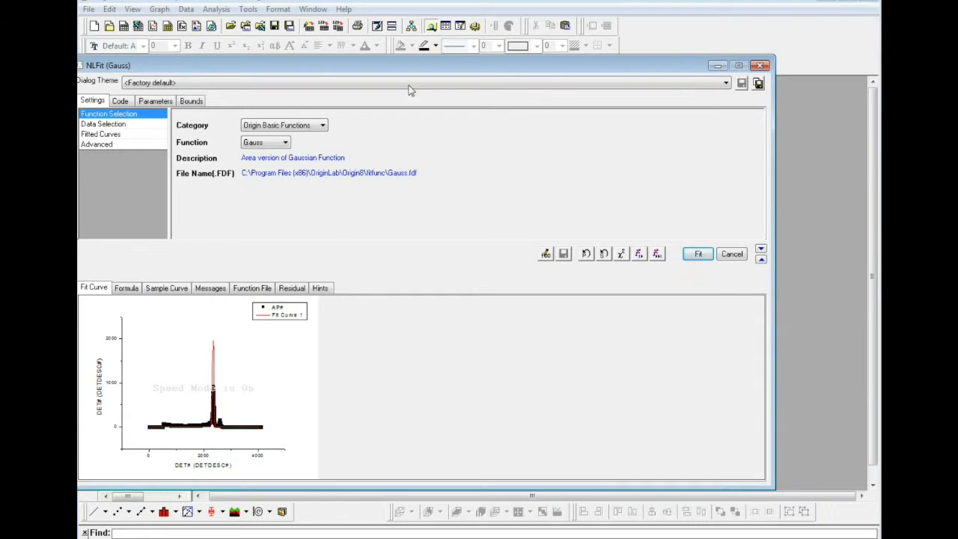
left_click_drag(412, 69, 420, 67)
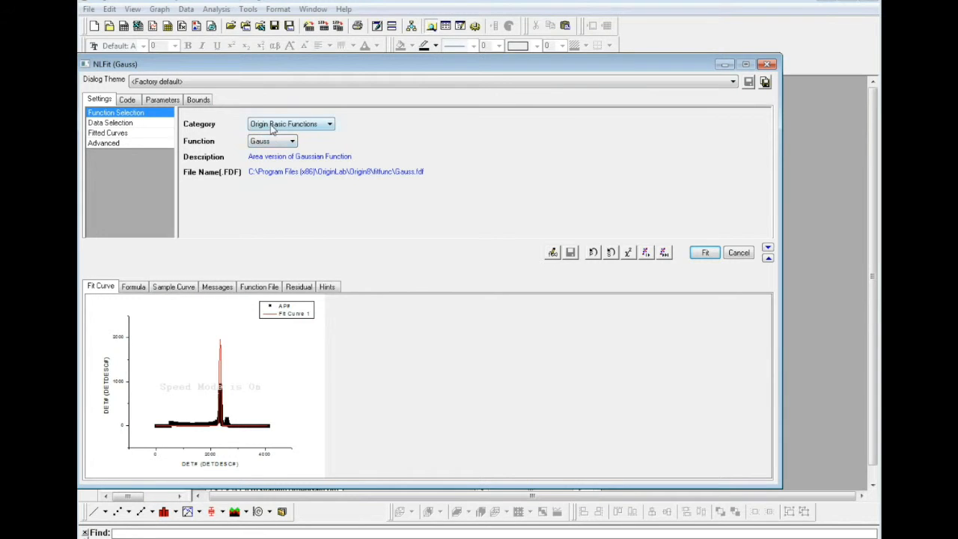
left_click(291, 142)
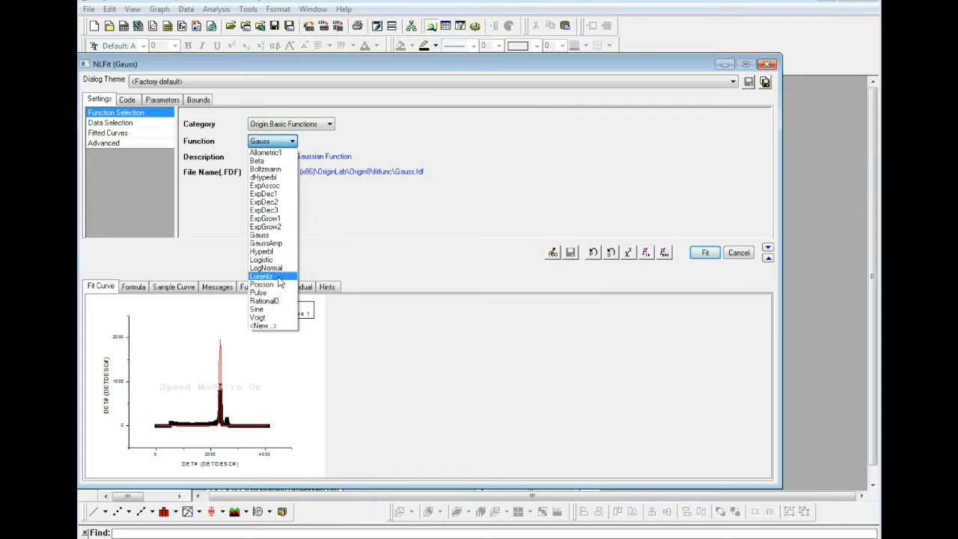
left_click(292, 142)
left_click(318, 129)
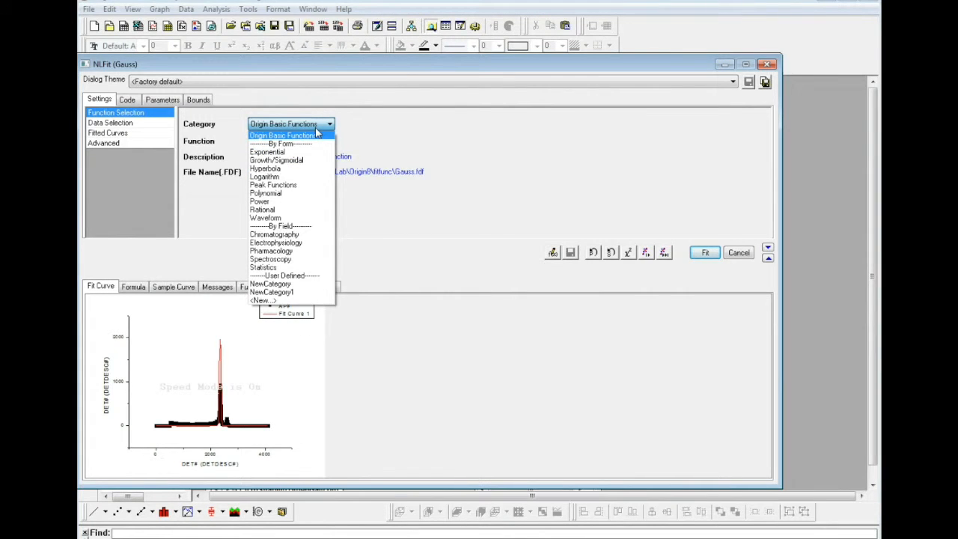
left_click(316, 130)
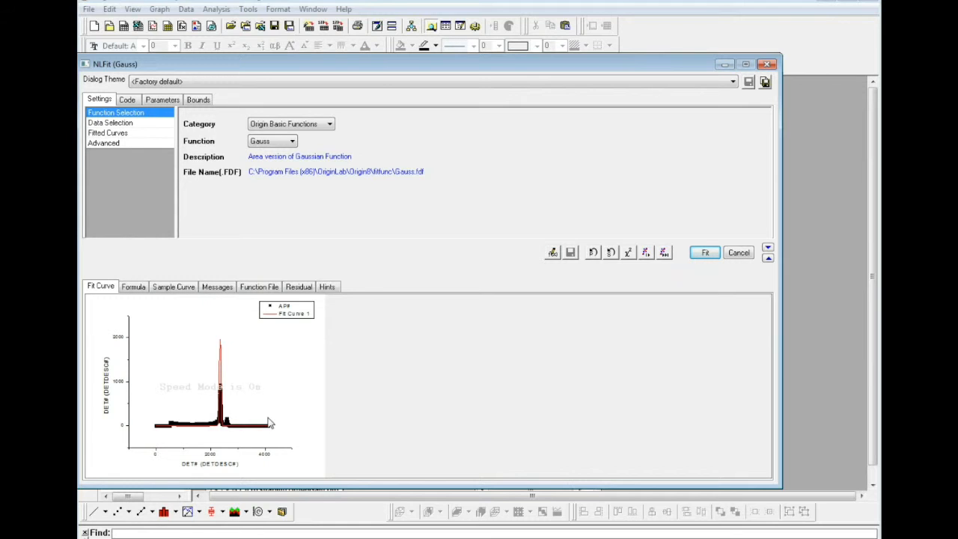
- Reselect the fit's input data on the graph, covering the tall peak from about 2114 to 2481
left_click(106, 124)
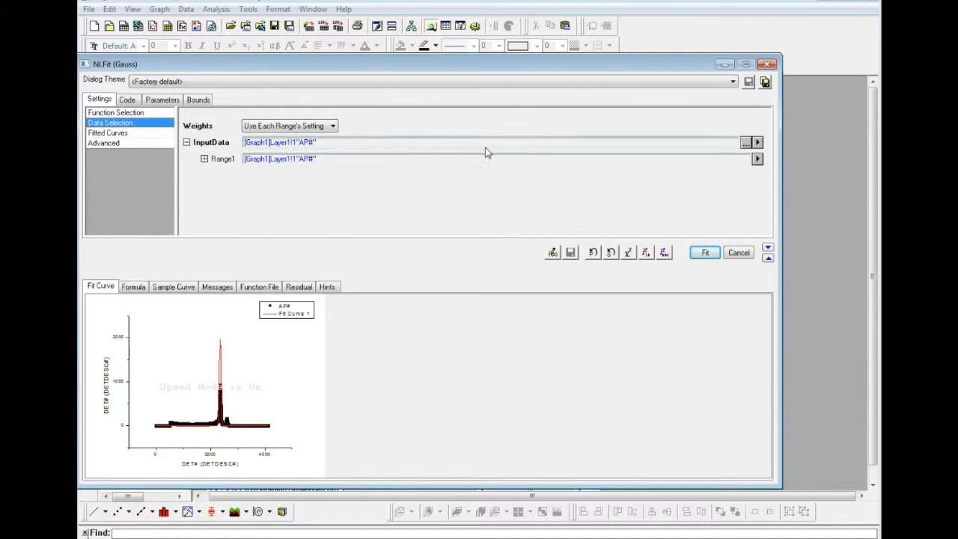
left_click(758, 143)
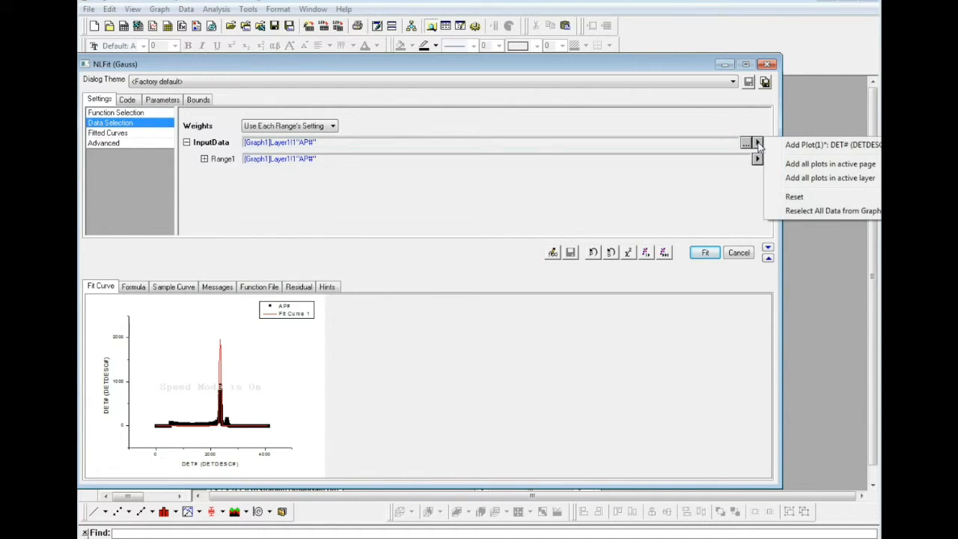
left_click(803, 214)
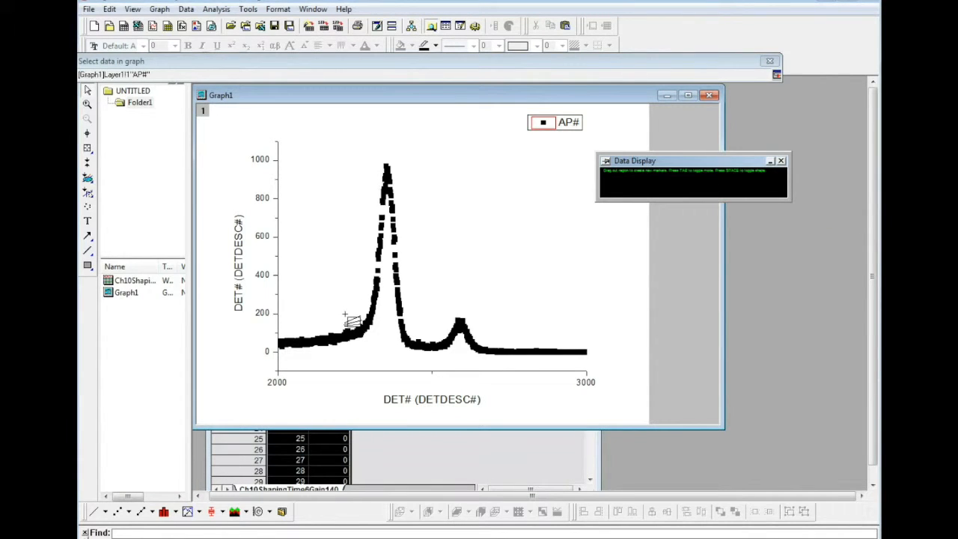
left_click_drag(313, 323, 426, 357)
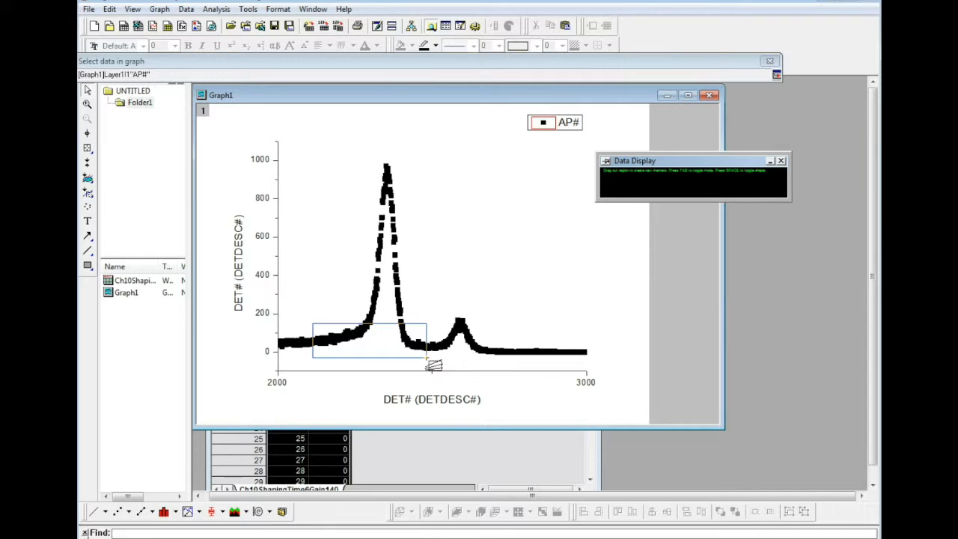
left_click_drag(427, 357, 427, 357)
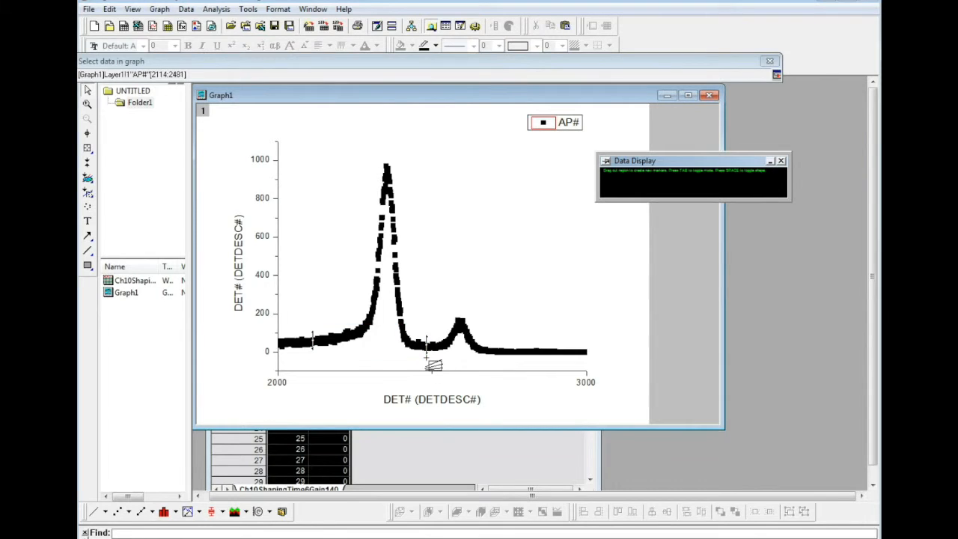
left_click(777, 75)
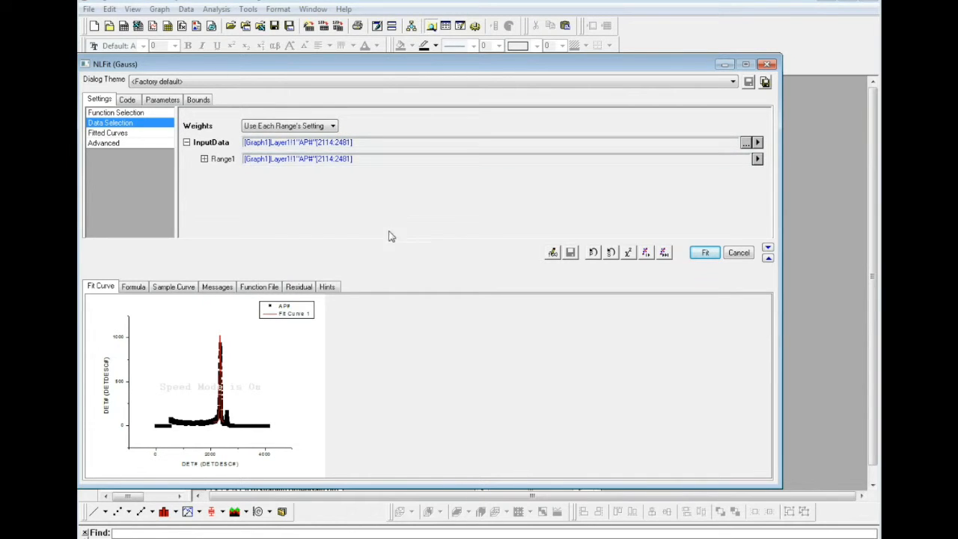
- Run the Gauss fit on the tall peak, look through its report sheet, and minimize the workbook
left_click(708, 254)
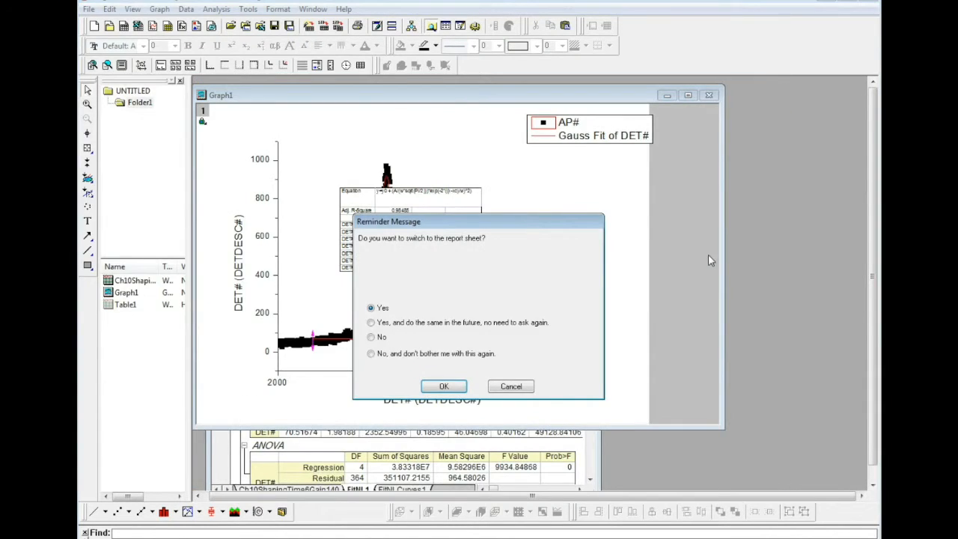
left_click(460, 391)
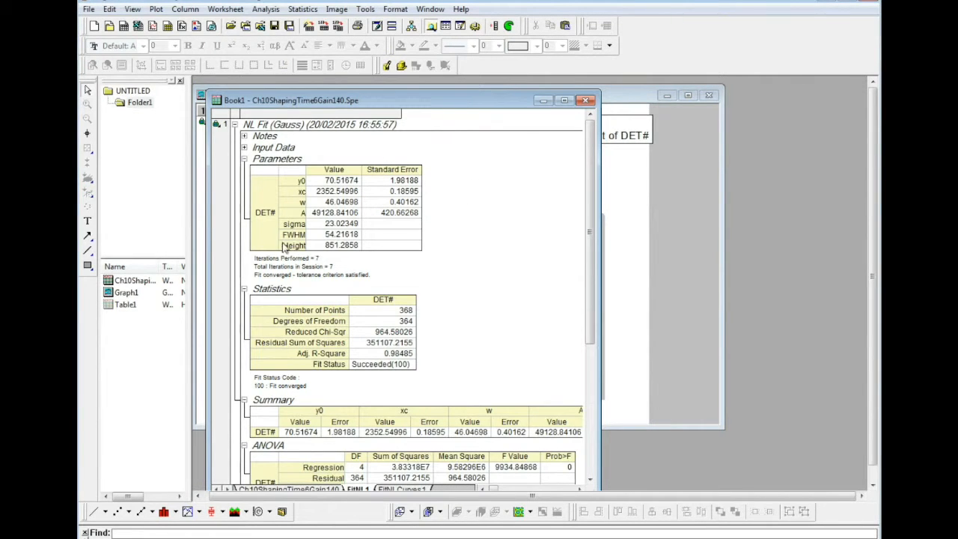
scroll(434, 252, "down", 3)
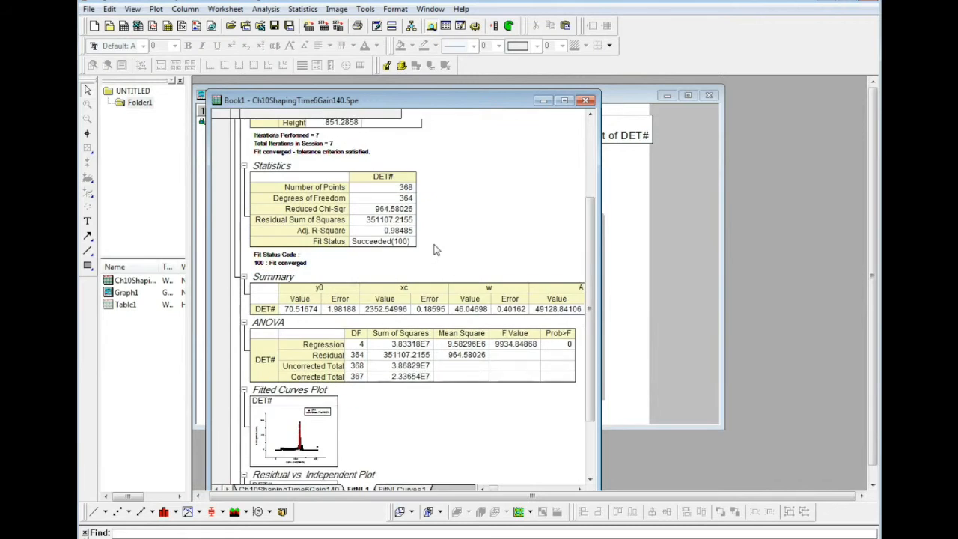
left_click(544, 100)
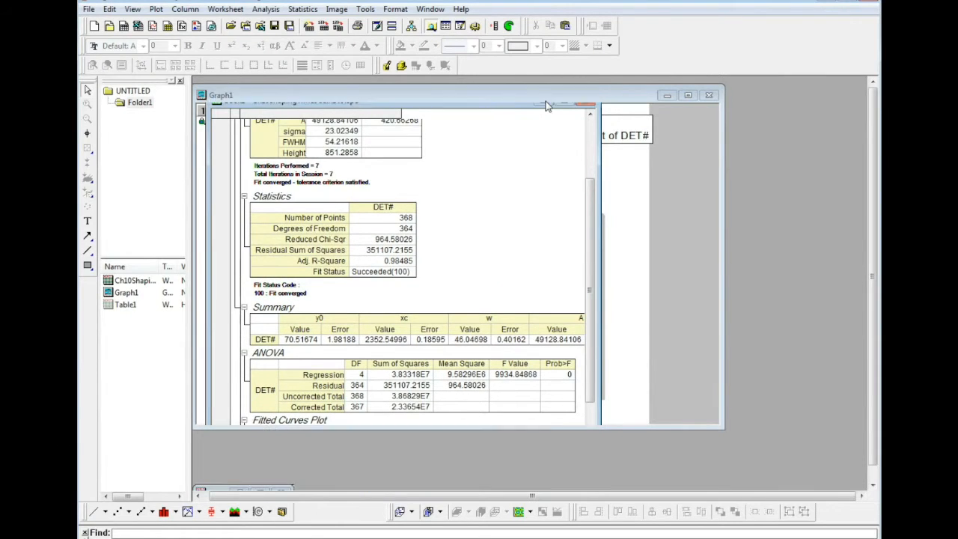
- Move the fit results table to the free area beside the tall peak and enlarge it
left_click_drag(395, 234, 502, 215)
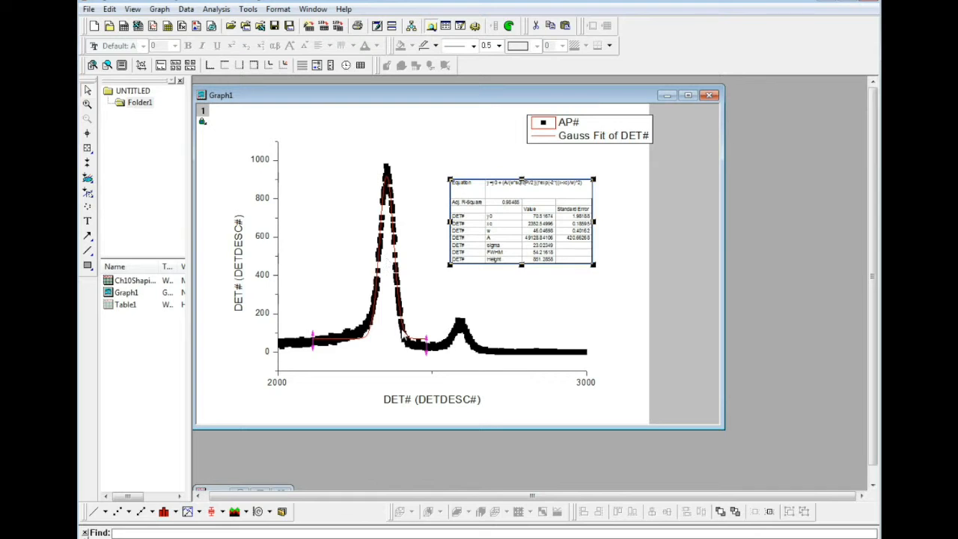
left_click_drag(515, 216, 479, 195)
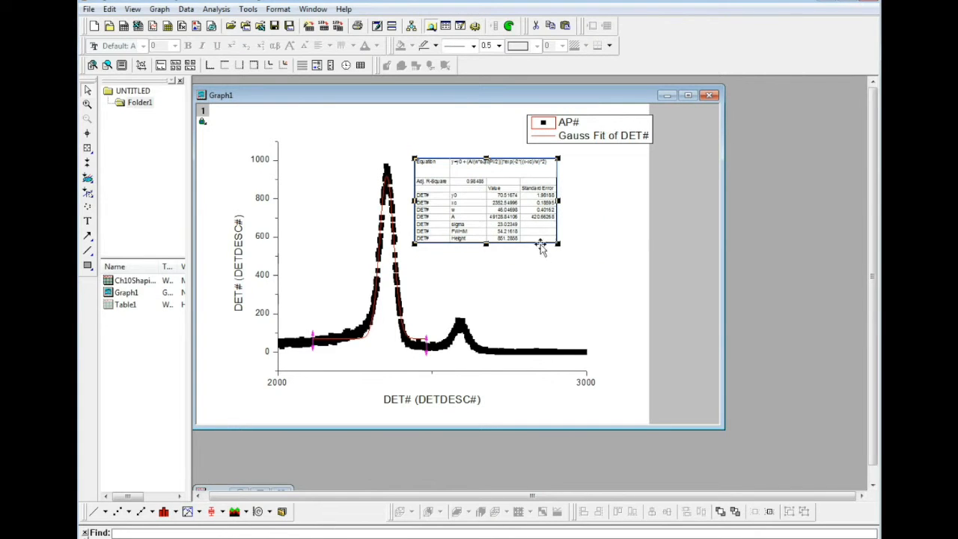
left_click_drag(558, 243, 594, 290)
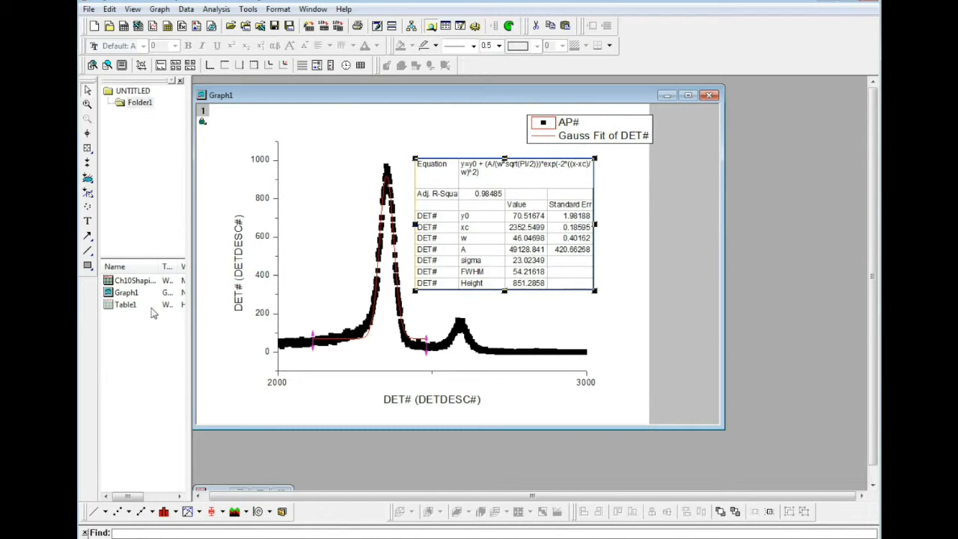
- Reopen the workbook to examine the fit report and the FitNLCurves1 sheet, and minimize it again
double_click(129, 288)
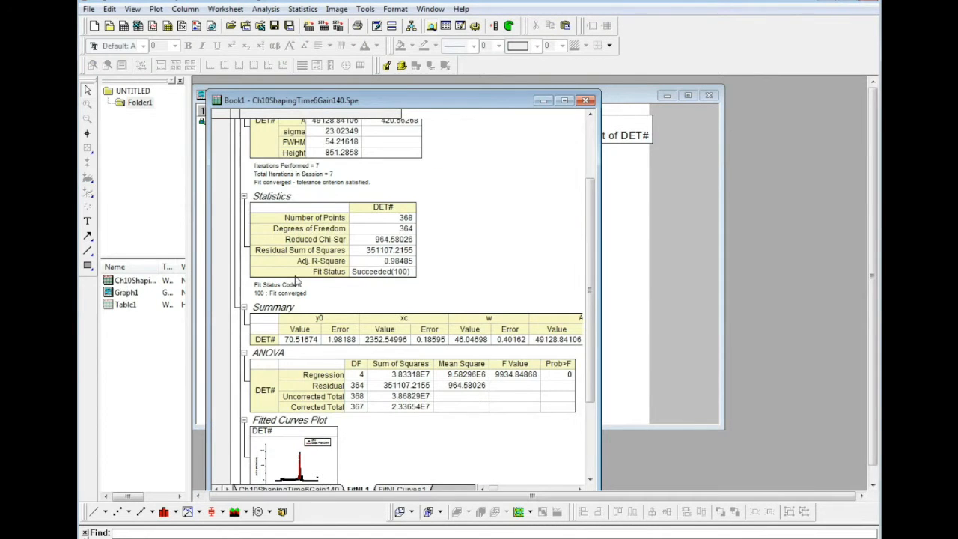
left_click_drag(385, 105, 382, 81)
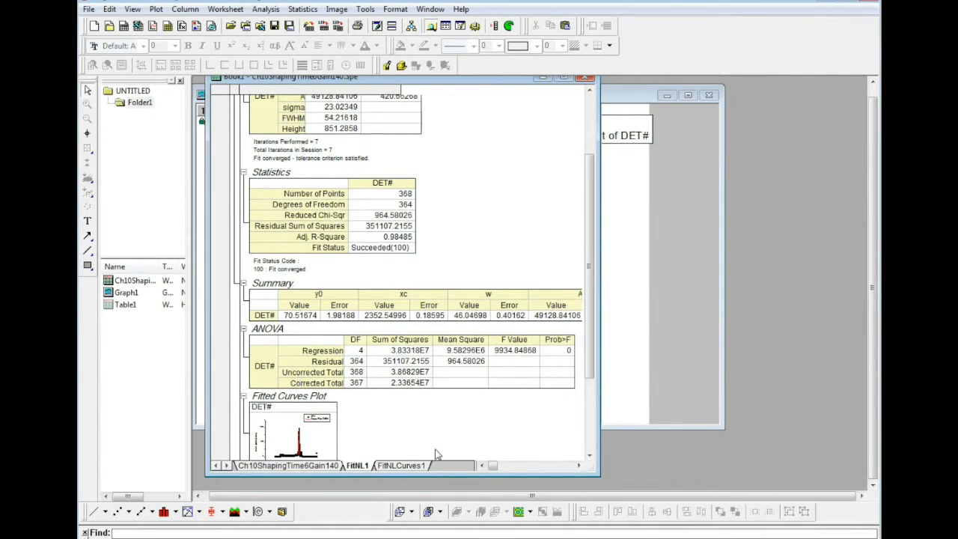
left_click(402, 465)
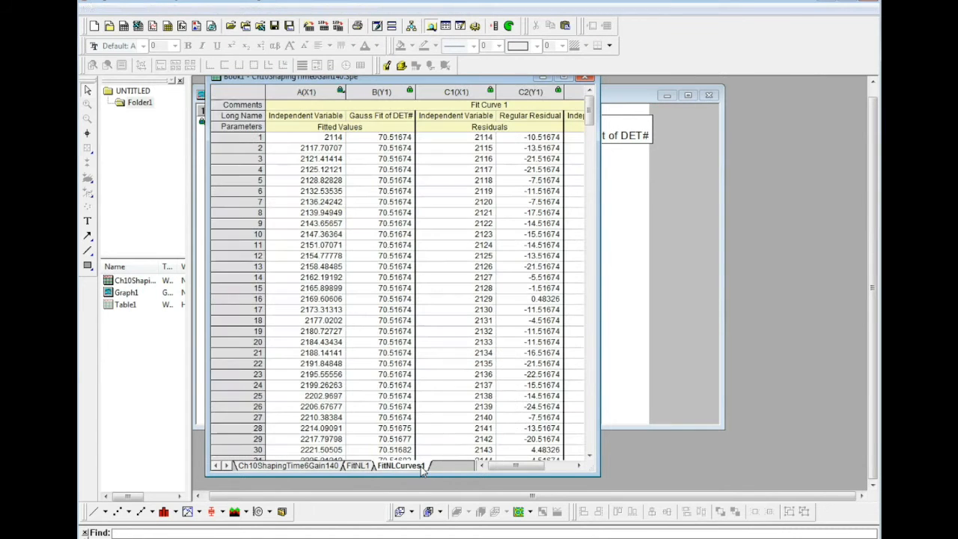
mouse_move(513, 469)
left_mouse_down()
mouse_move(573, 468)
mouse_move(513, 469)
left_mouse_up()
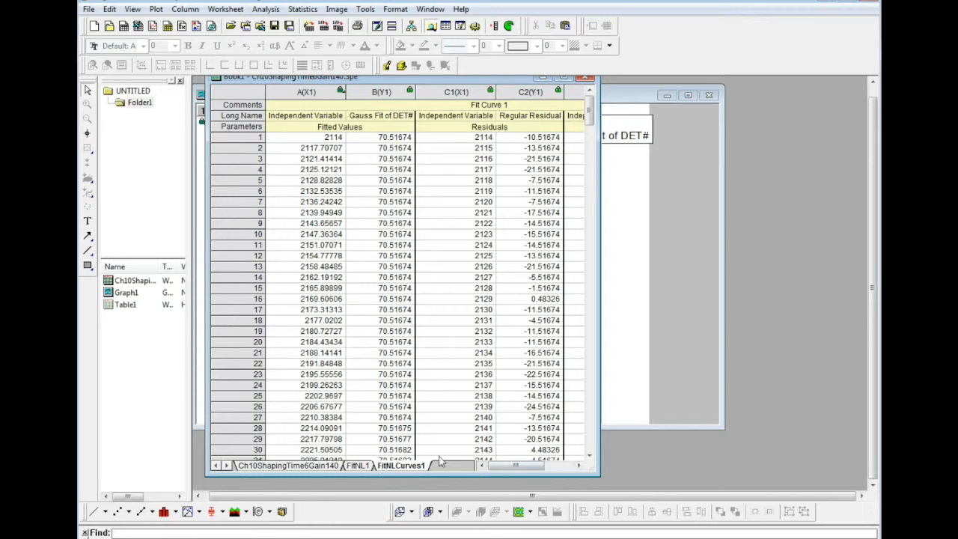
left_click_drag(394, 78, 376, 103)
left_click(522, 102)
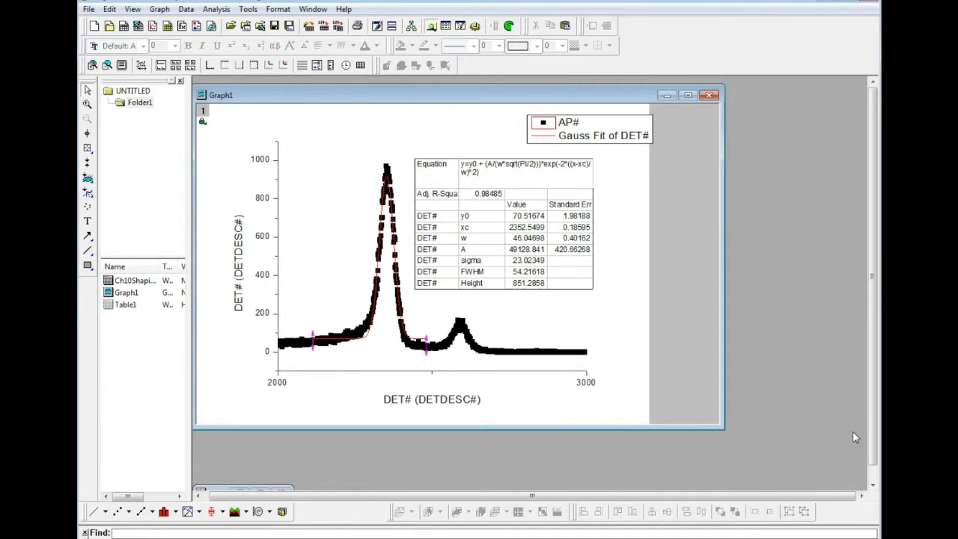
- Shrink the fit results table on the graph and deselect it
left_click(573, 289)
left_click_drag(589, 296, 551, 244)
left_click(609, 299)
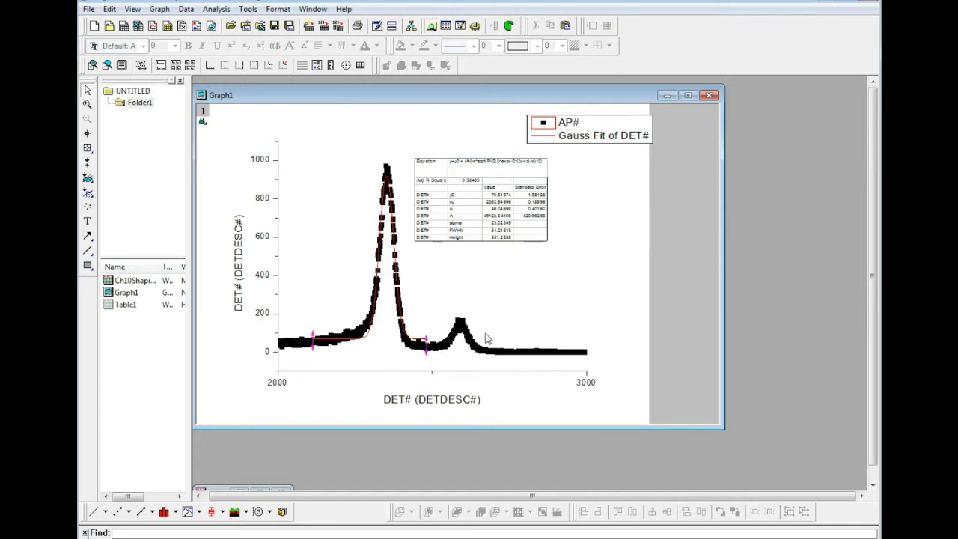
- Fit a Gauss curve to the small second peak over about 2488 to 2688 and switch to its report sheet
left_click(216, 9)
mouse_move(211, 50)
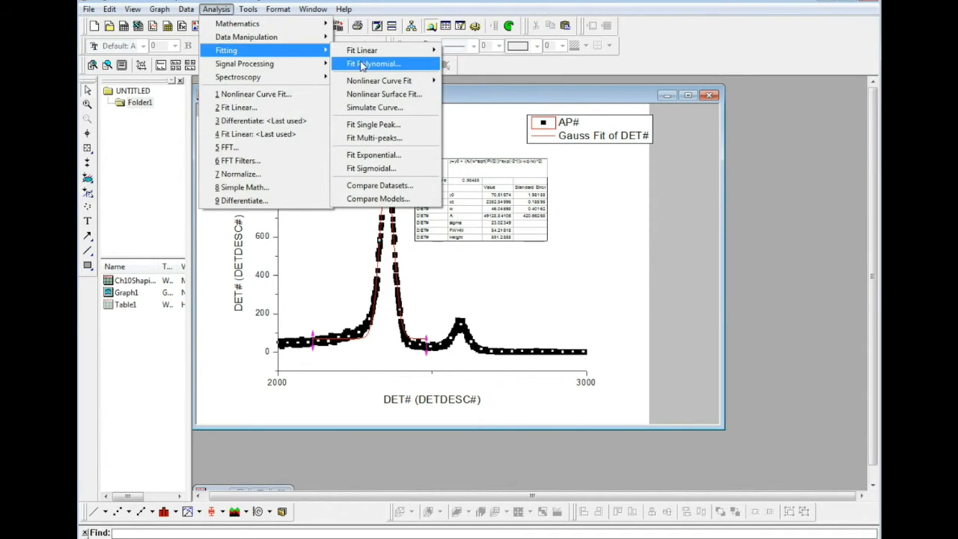
mouse_move(378, 81)
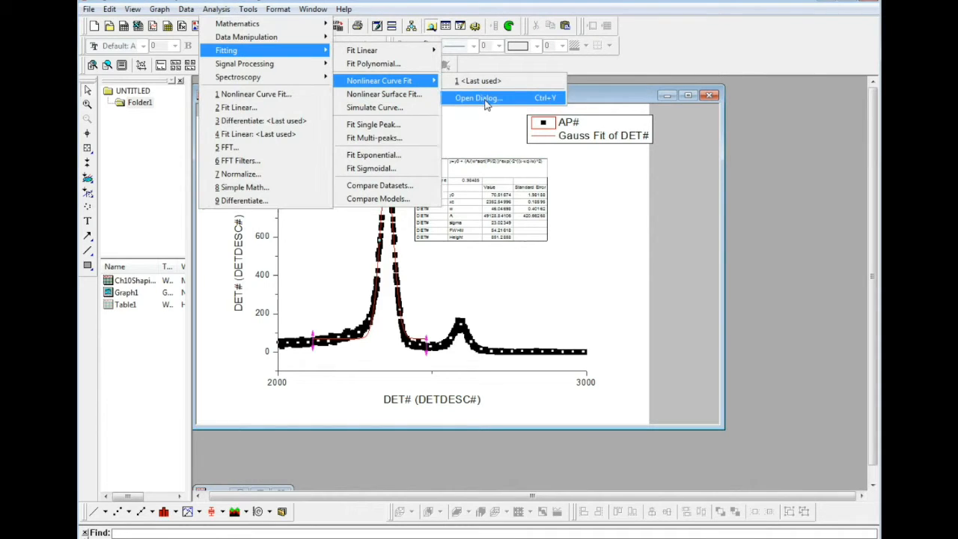
left_click(479, 98)
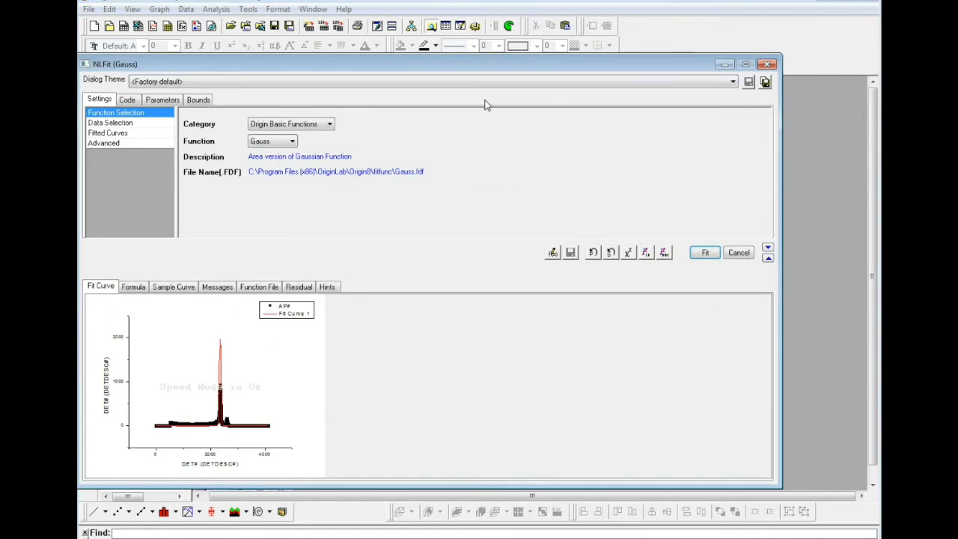
left_click(140, 123)
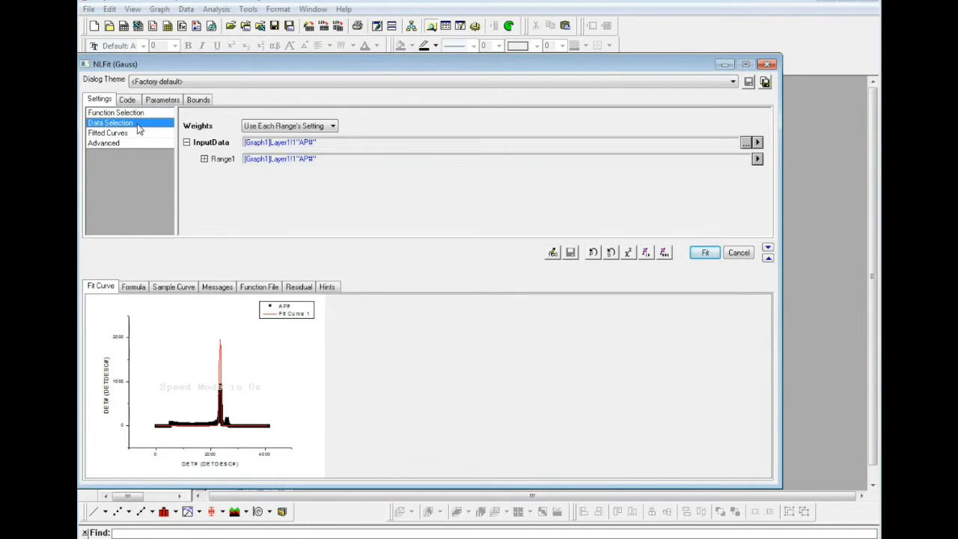
left_click(758, 142)
left_click(812, 212)
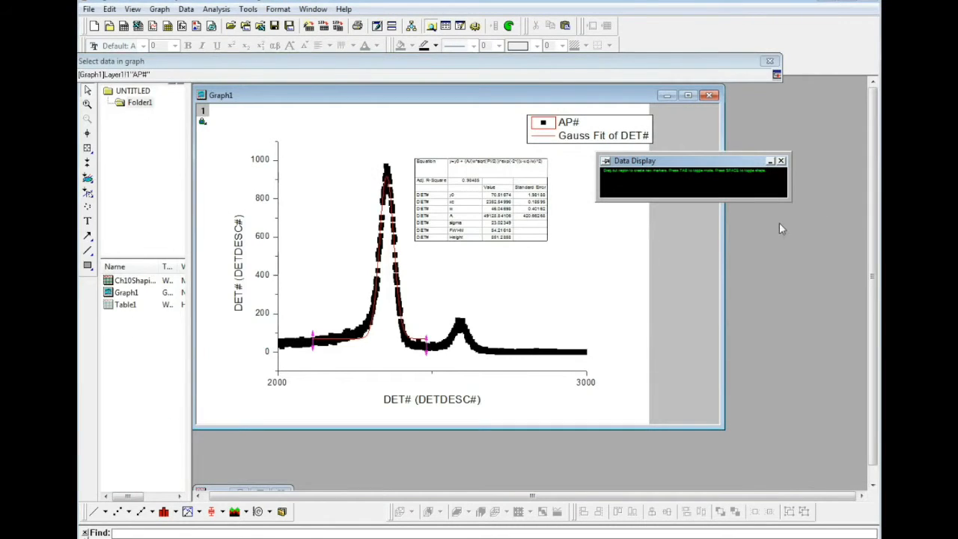
left_click_drag(428, 324, 490, 360)
left_click(777, 75)
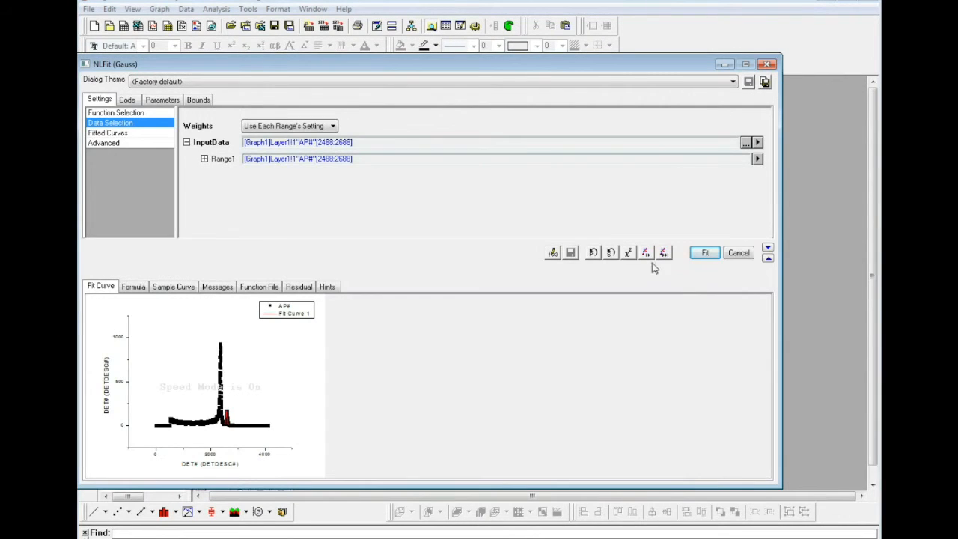
left_click(709, 256)
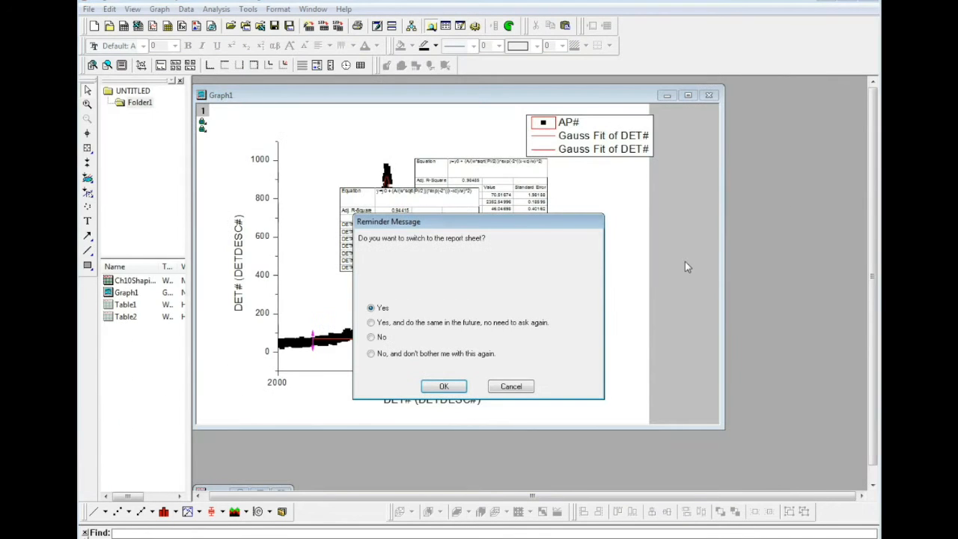
left_click(444, 386)
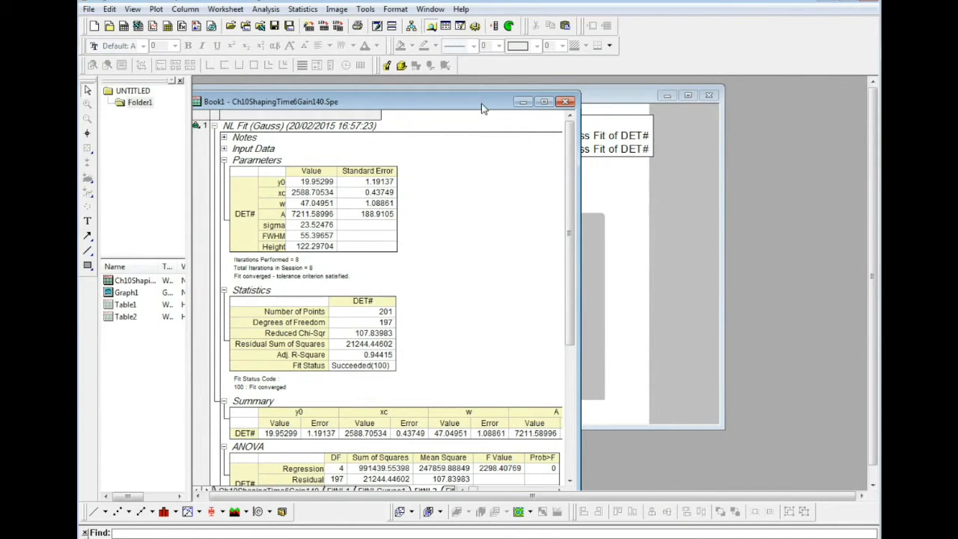
- Minimize the workbook, then place the two fit results tables one above the other beside the tall peak, clear of each other
left_click(517, 102)
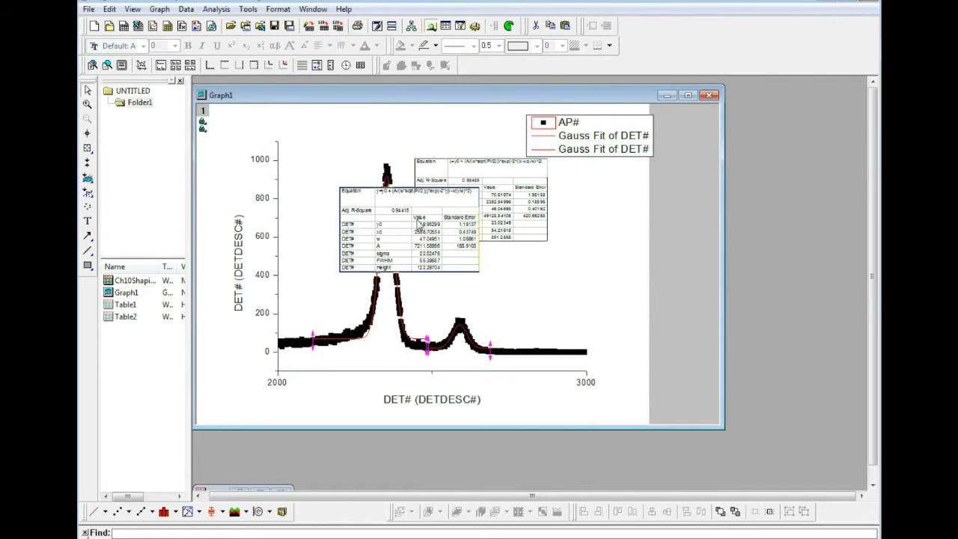
left_click_drag(395, 205, 599, 241)
left_click(487, 186)
left_click_drag(487, 186, 484, 183)
left_click_drag(586, 251, 569, 247)
left_click_drag(463, 184, 468, 171)
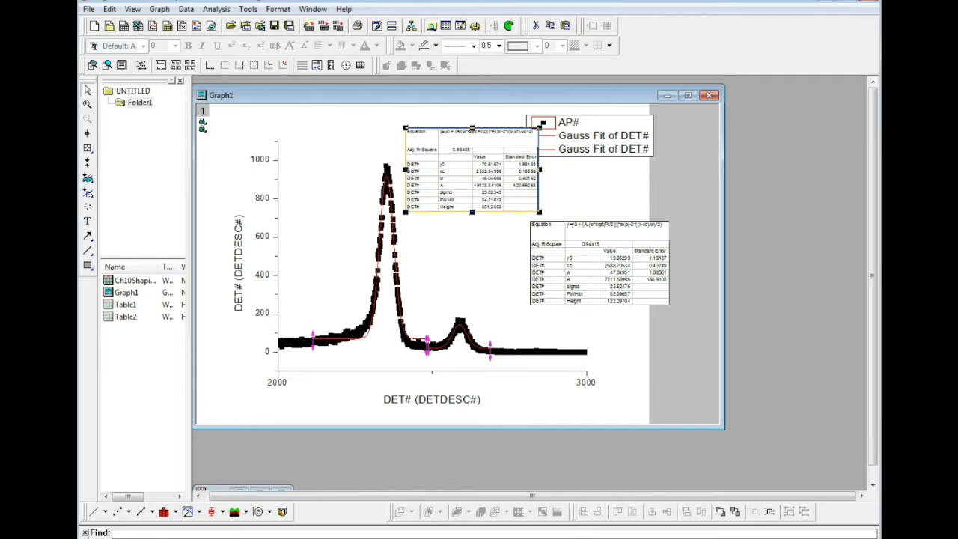
left_click_drag(496, 184, 479, 170)
left_click_drag(613, 277, 510, 262)
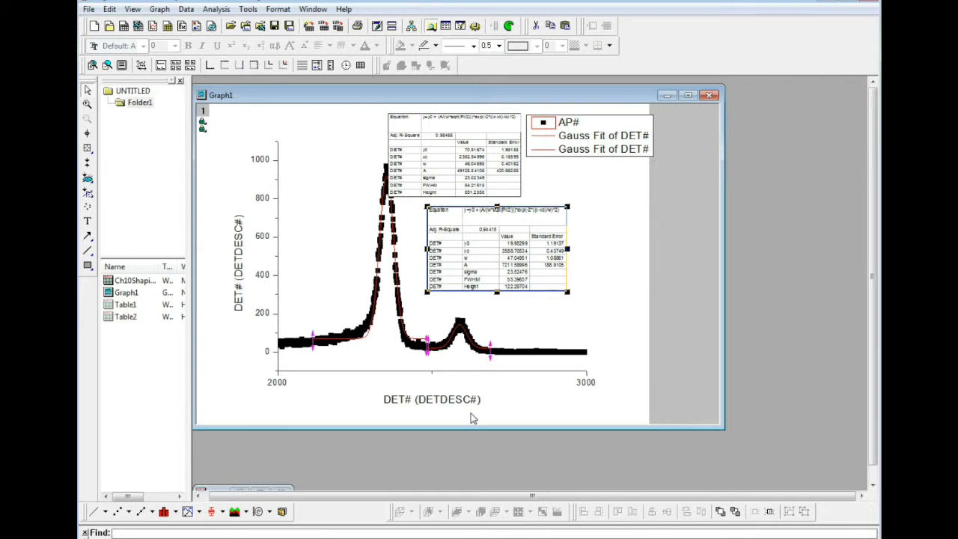
- Set the X axis scale to start at 1500 with a major tick increment of 250
double_click(586, 386)
left_click(368, 222)
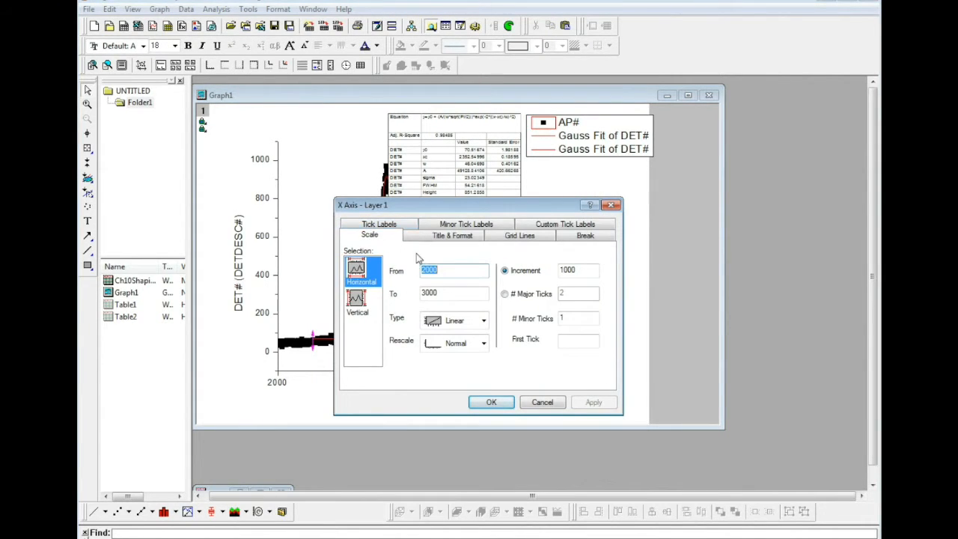
left_click_drag(449, 205, 599, 217)
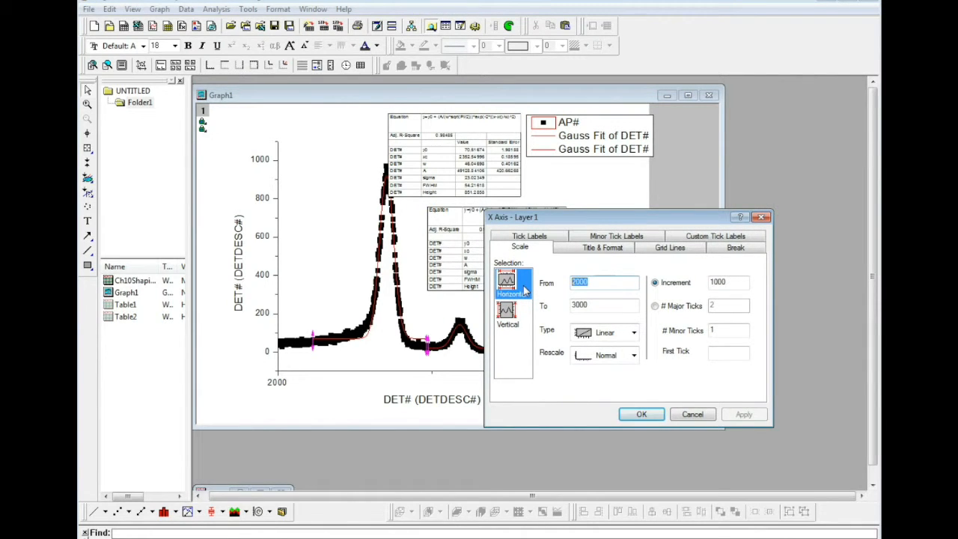
type("1500")
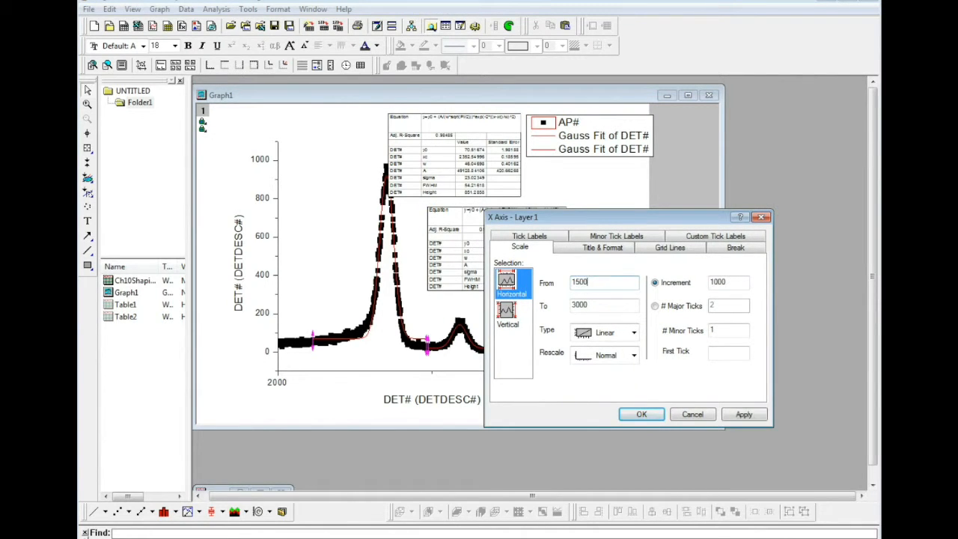
left_click_drag(741, 281, 660, 281)
left_click_drag(636, 219, 655, 252)
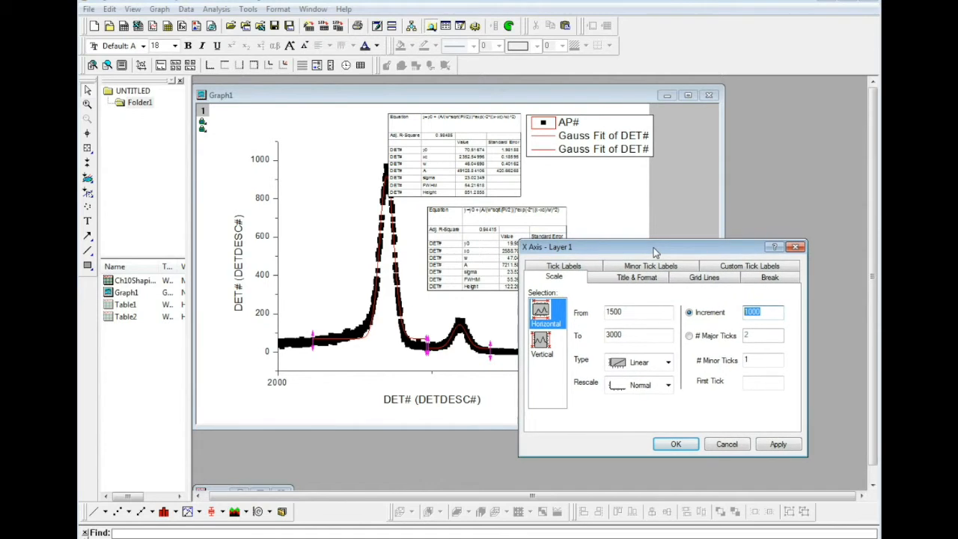
type("0250")
key("BackSpace")
key("BackSpace")
key("BackSpace")
key("BackSpace")
type("250")
left_click(787, 447)
left_click(690, 449)
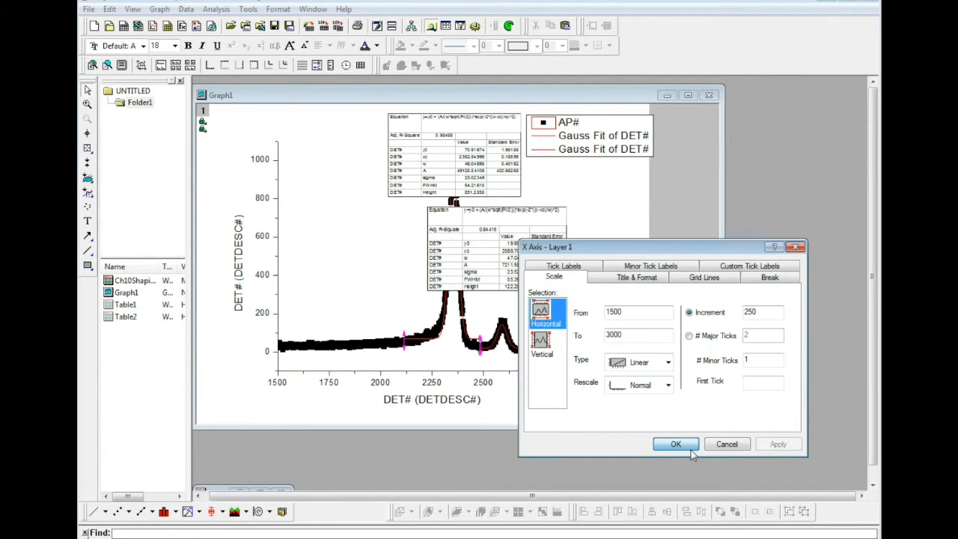
- Change the X axis title to "ADC Channel number"
double_click(445, 405)
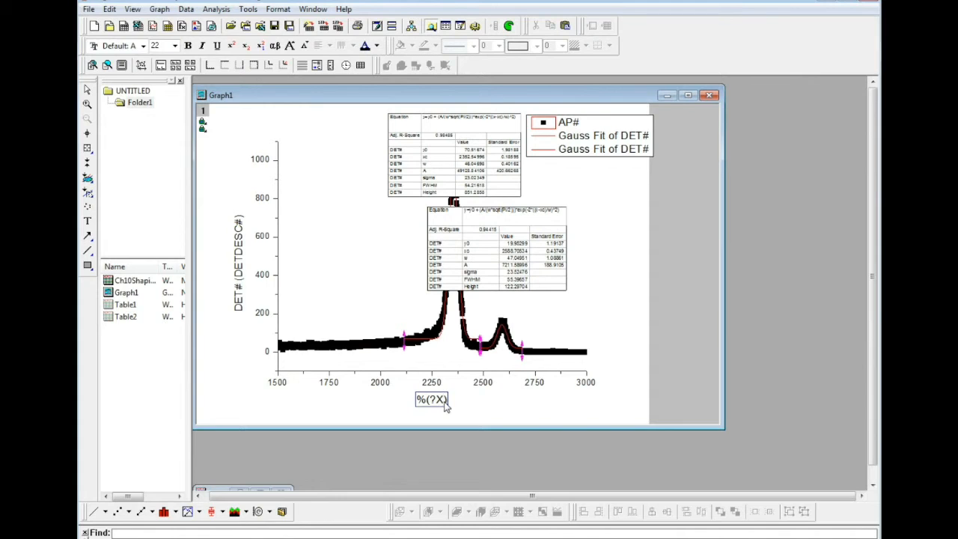
key("shift+Left")
key("shift+Left")
key("shift+Left")
key("shift+Left")
key("shift+Left")
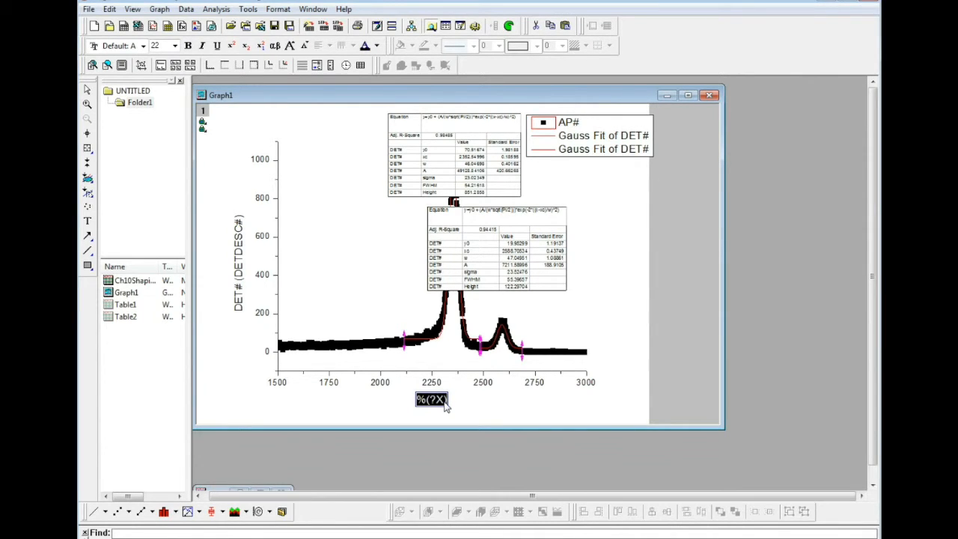
type("ad")
key("BackSpace")
type("d")
key("BackSpace")
key("BackSpace")
type("ADC Cha")
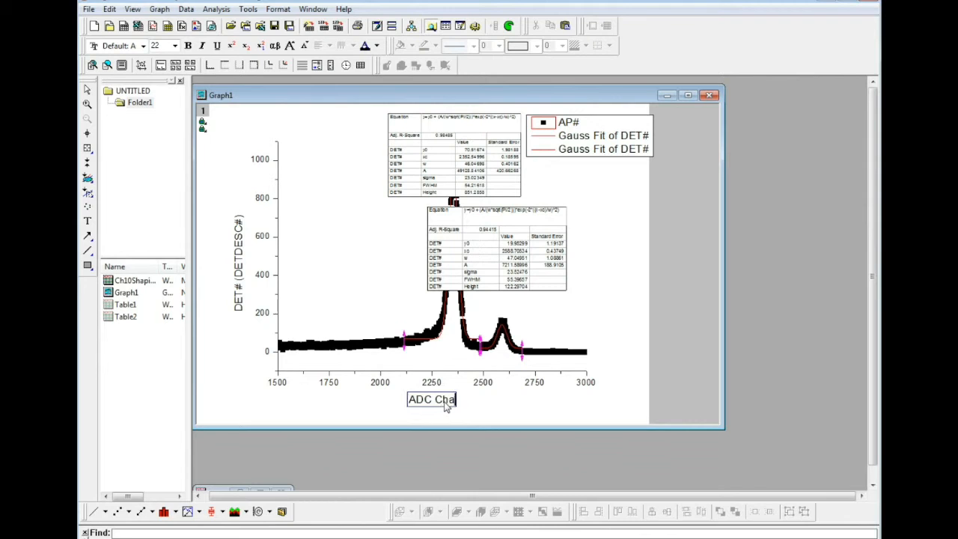
type("nnel number")
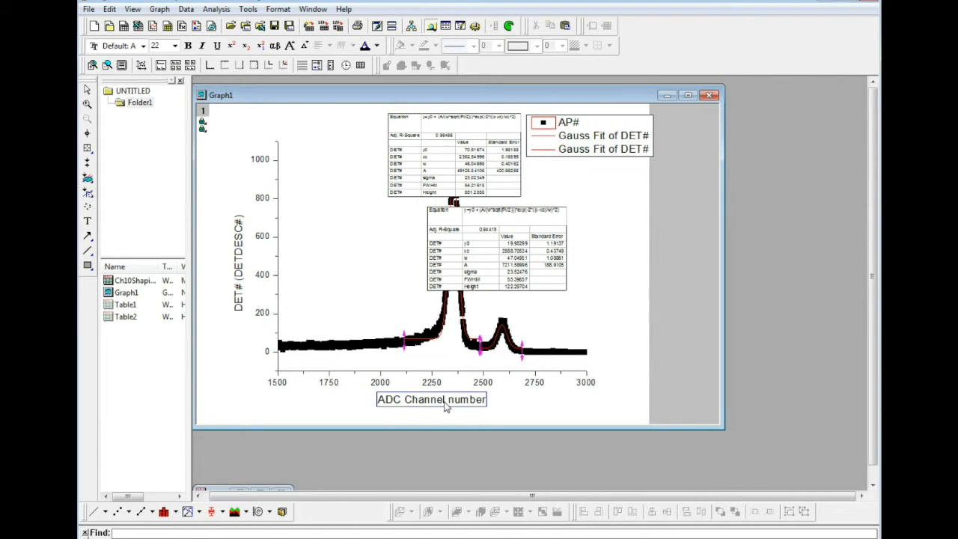
left_click(664, 335)
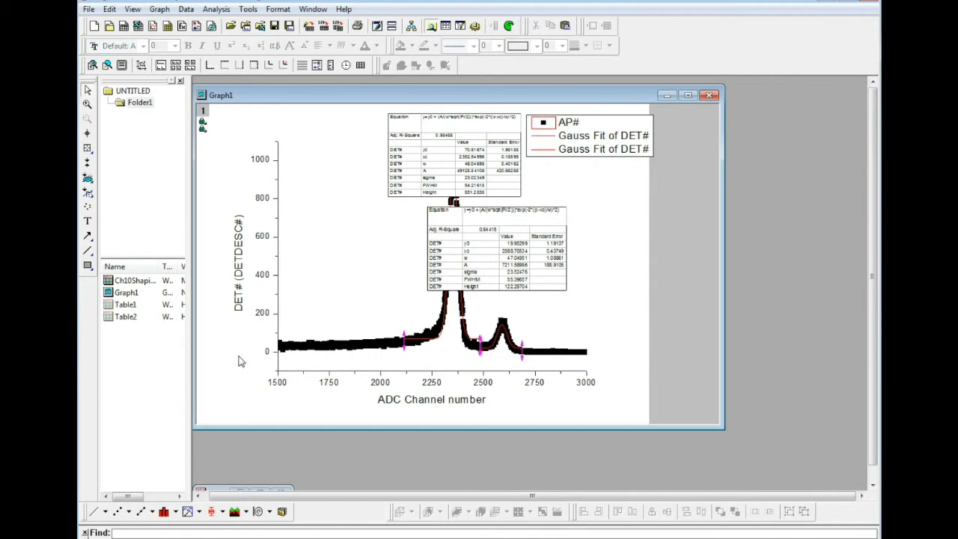
- Set the Y axis scale to start at 0
double_click(262, 320)
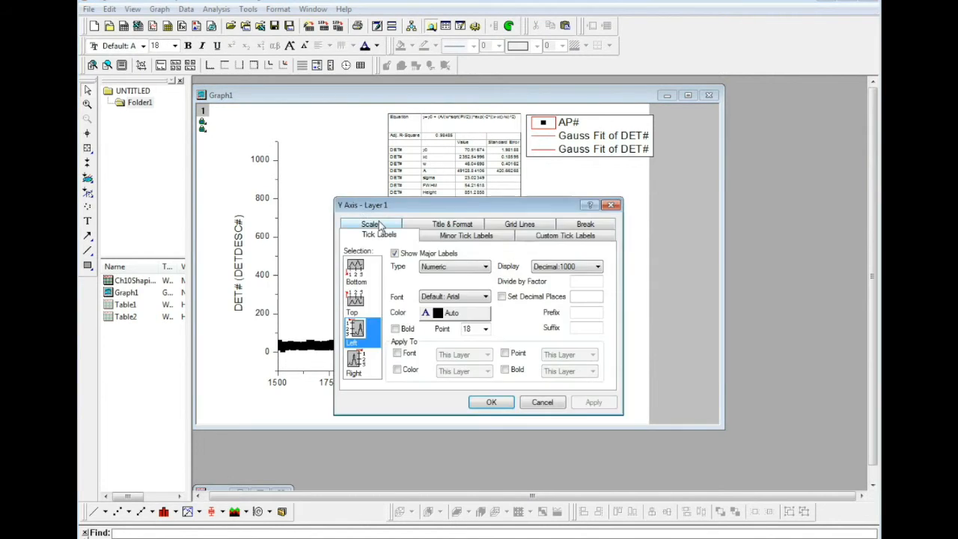
left_click(380, 226)
left_click(424, 270)
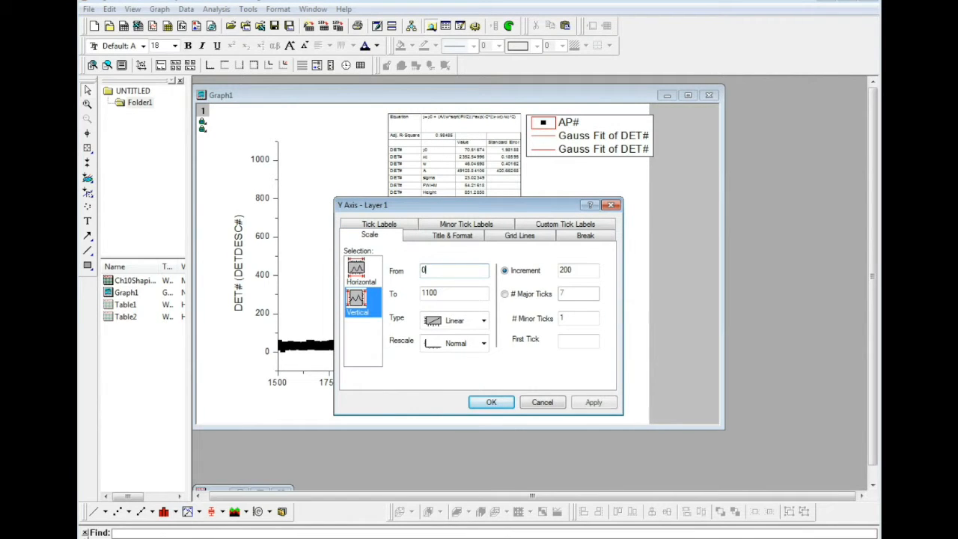
left_click(593, 403)
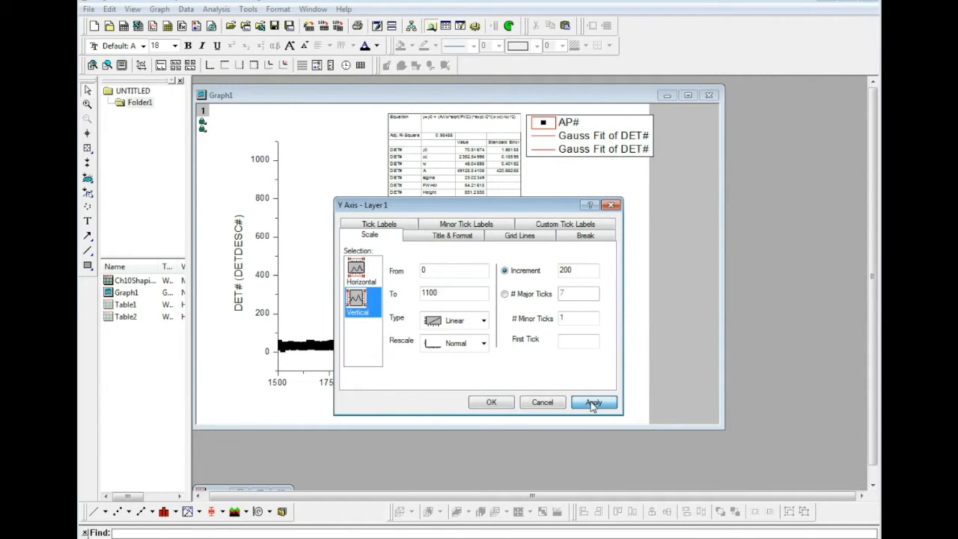
left_click(499, 403)
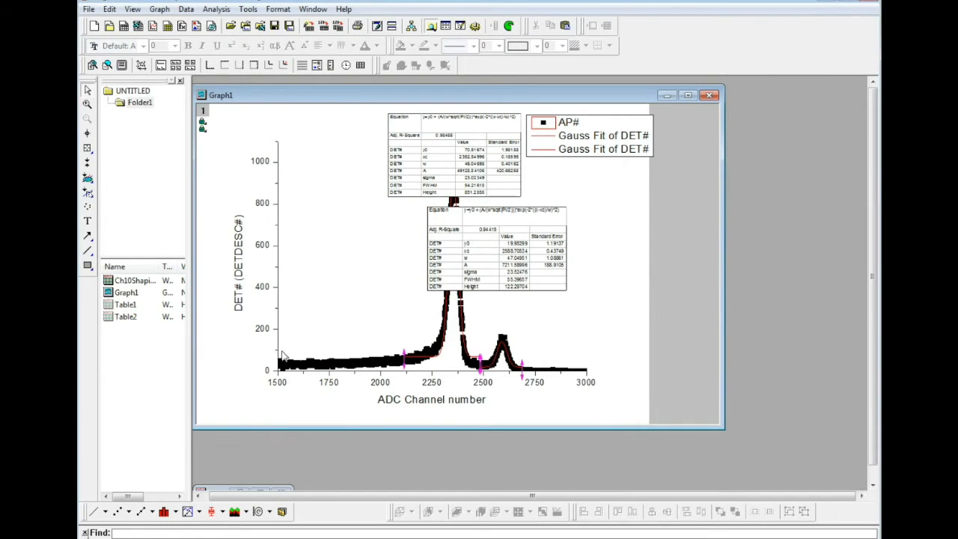
- Change the Y axis title to "Number of counts"
double_click(241, 306)
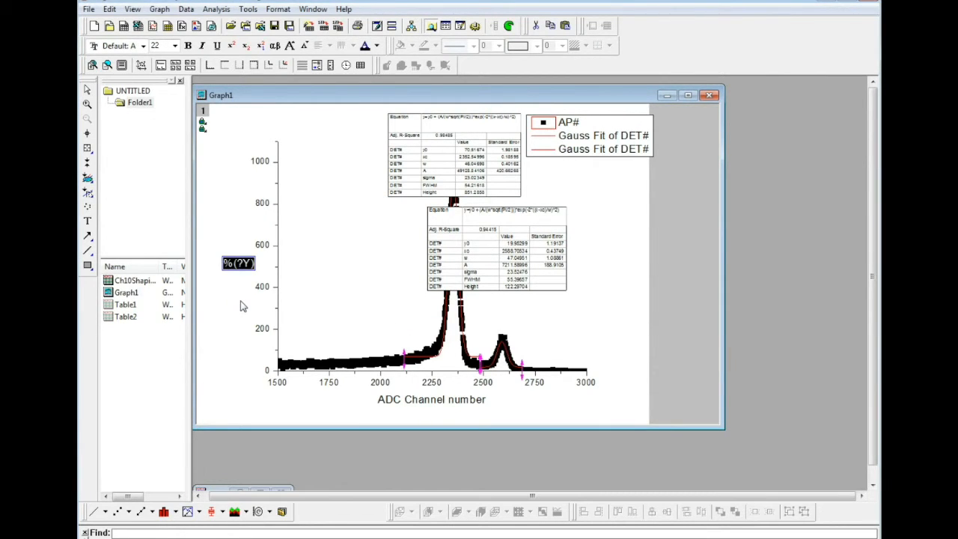
type("Number of C")
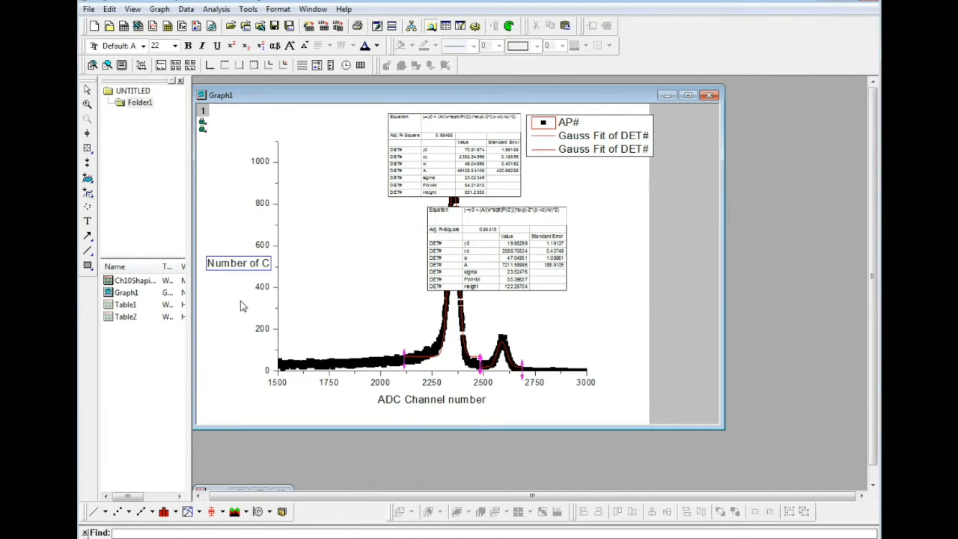
key("BackSpace")
type("counts")
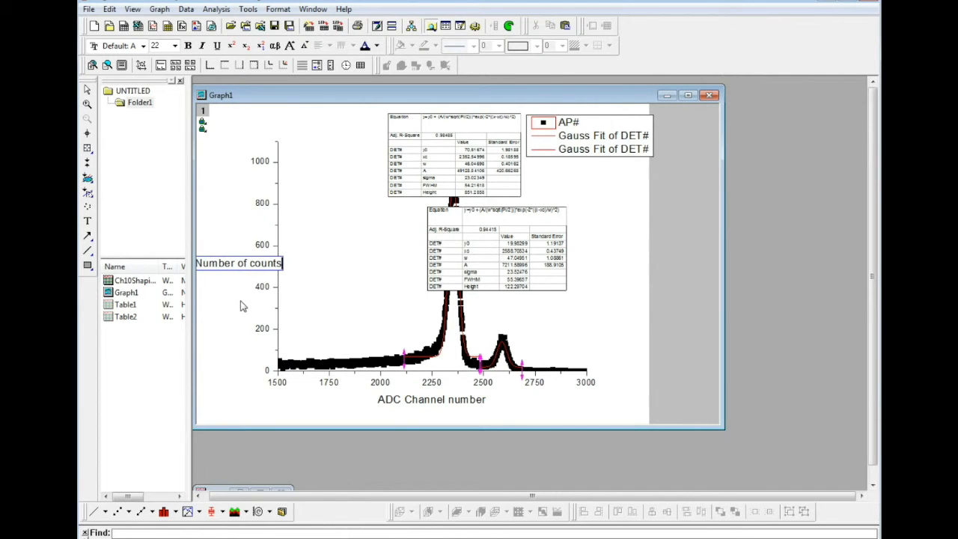
left_click(285, 383)
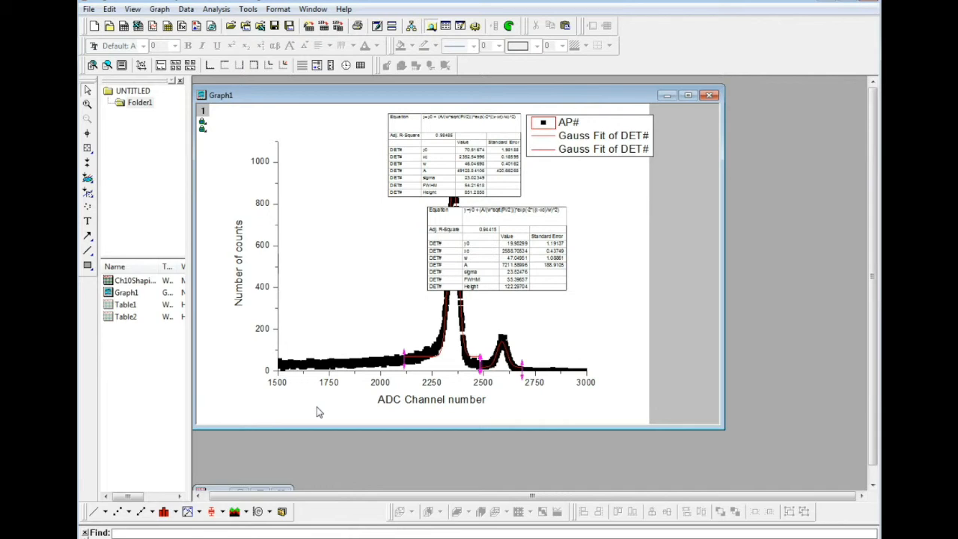
- Move both fit results tables into the empty area before the tall peak and shift the legend slightly inward on the page
left_click_drag(495, 237, 358, 256)
left_click_drag(449, 157, 355, 165)
left_click(571, 124)
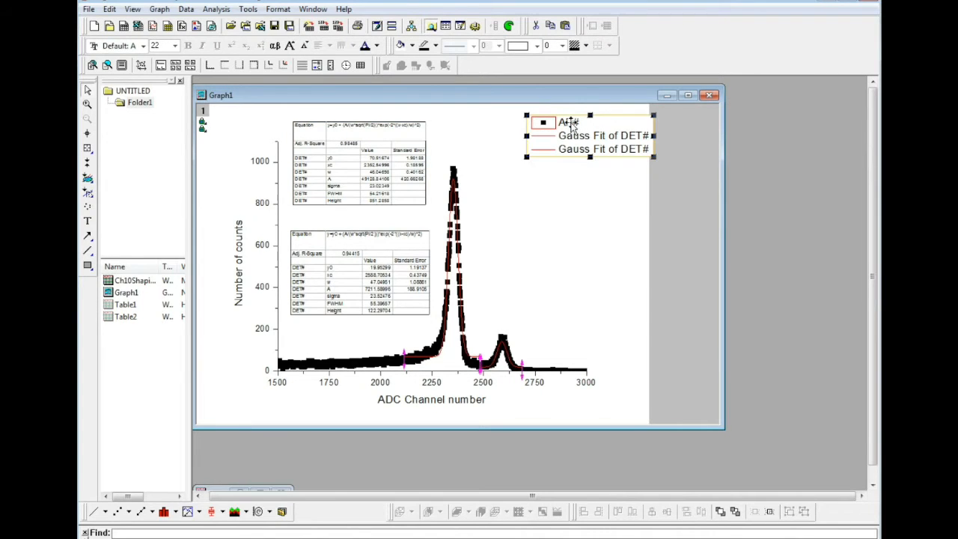
left_click_drag(615, 124, 563, 130)
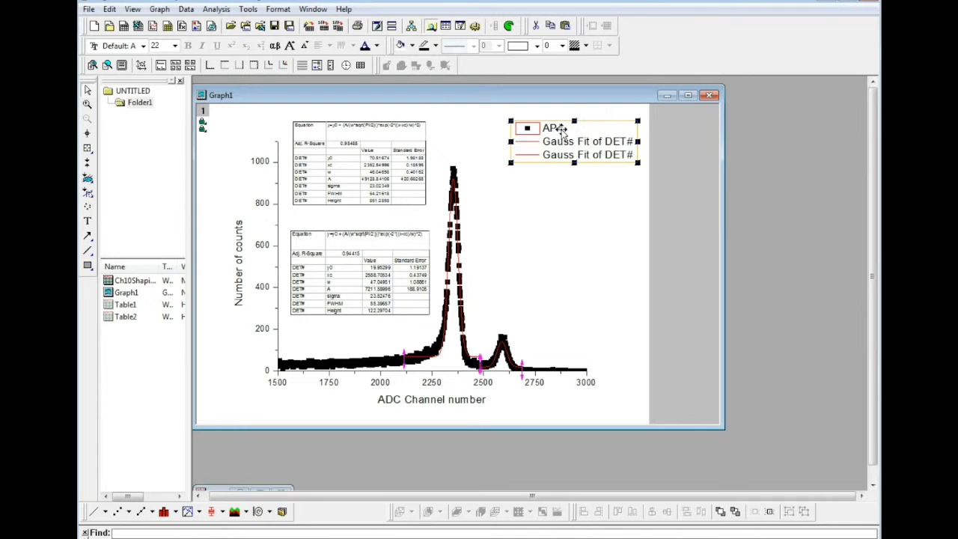
- Rename the legend entry of the scatter data to "Fe55 spectrum"
double_click(561, 130)
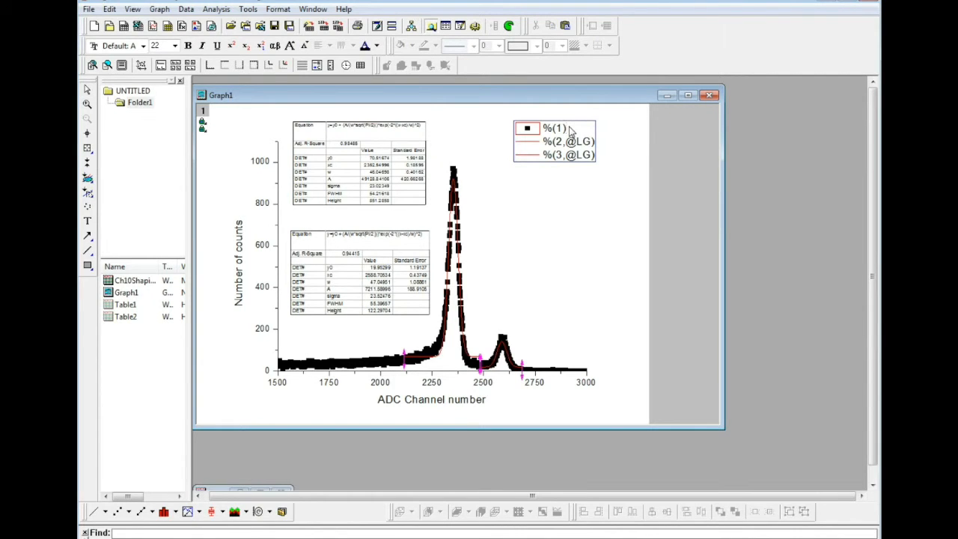
key("BackSpace")
key("BackSpace")
key("BackSpace")
type("Fe55 spectrum")
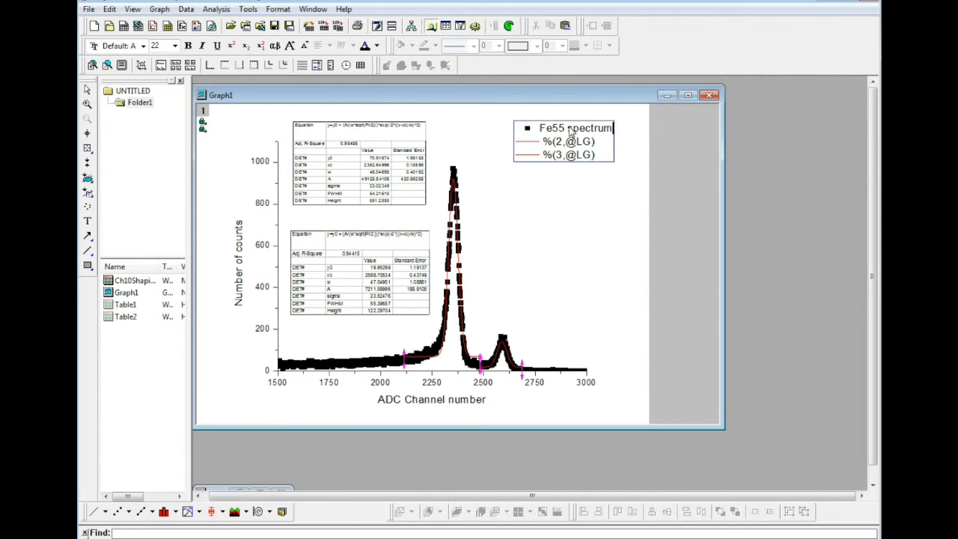
- Rename the legend entry of the first Gauss fit to "5.9keV gaussian fit (FWHM 54.2)"
left_click_drag(596, 143, 543, 142)
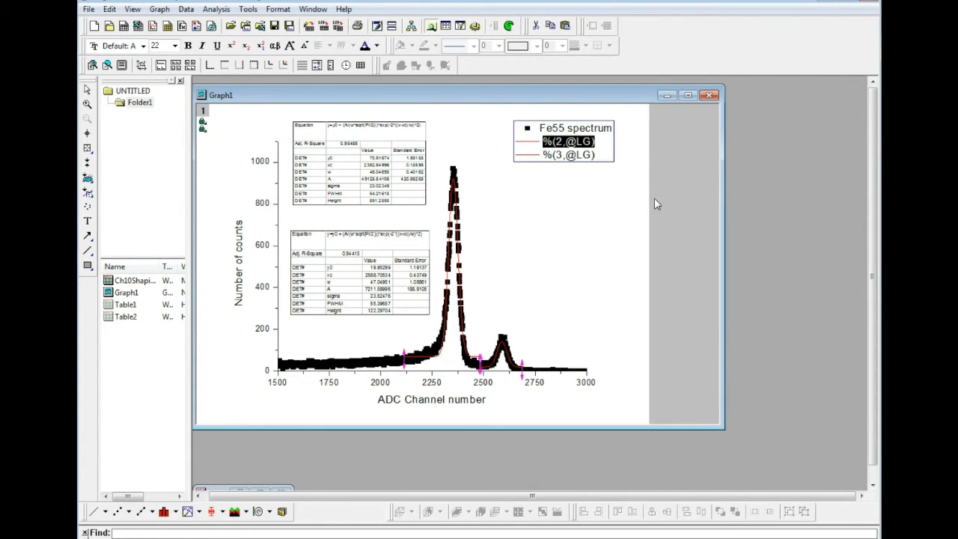
type("5.9")
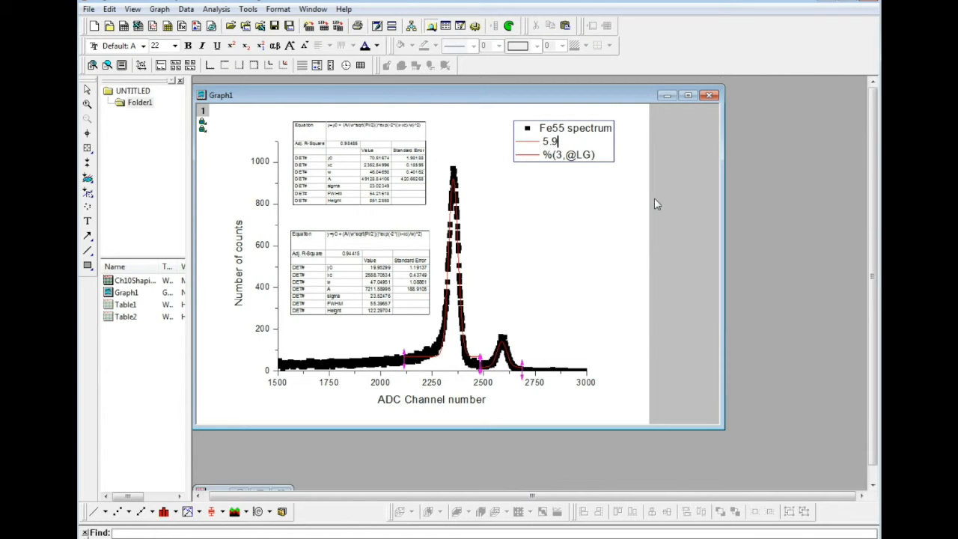
type("keV gaussian fit (")
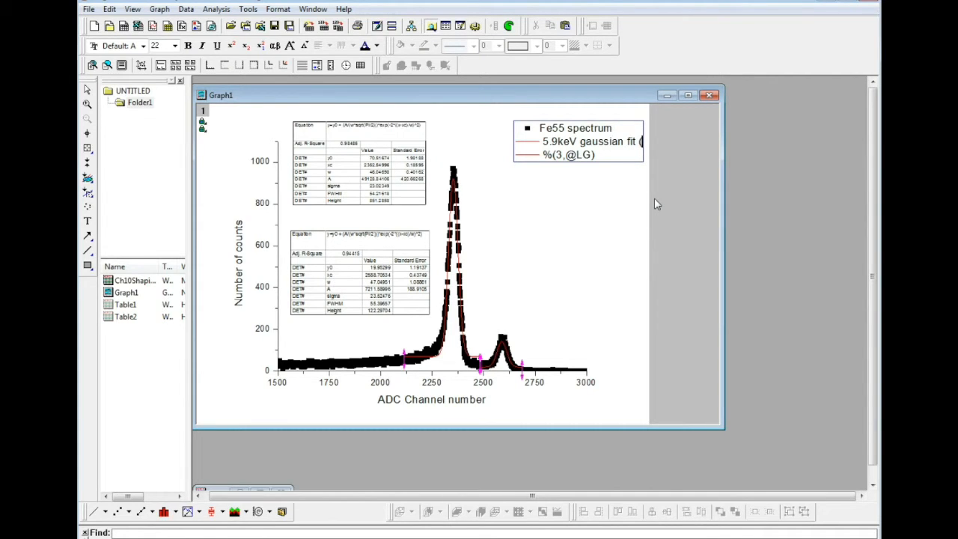
type("2")
key("BackSpace")
type("FW")
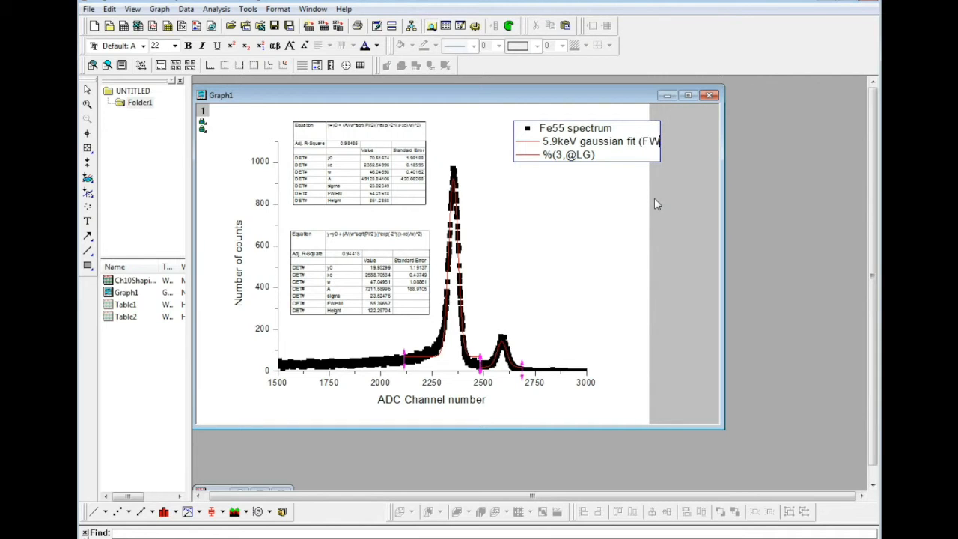
type("HM 54.2")
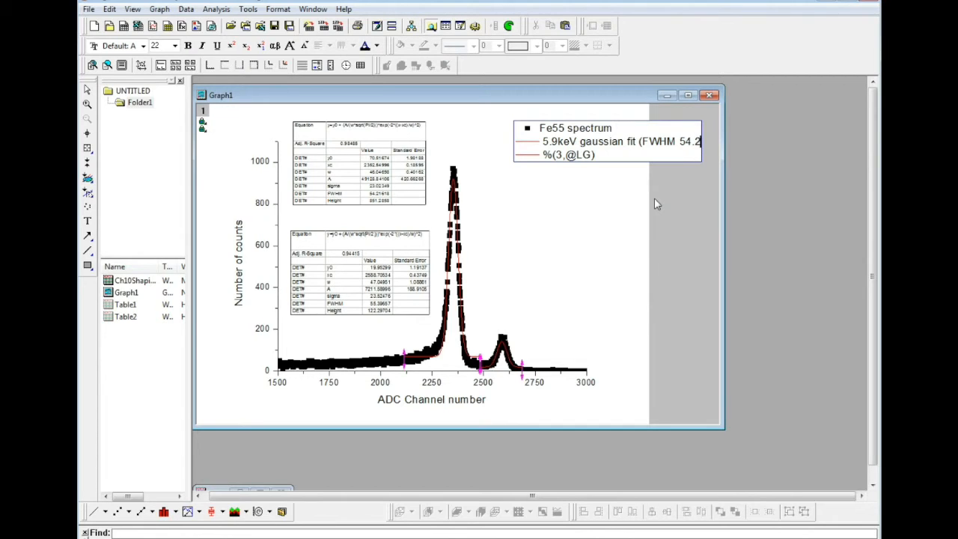
type(")")
- Rename the legend entry of the second Gauss fit to "6.6keV gaussian fit (FWHM 55.4)"
left_click(606, 157)
key("BackSpace")
key("BackSpace")
key("BackSpace")
key("BackSpace")
key("BackSpace")
key("BackSpace")
key("BackSpace")
key("BackSpace")
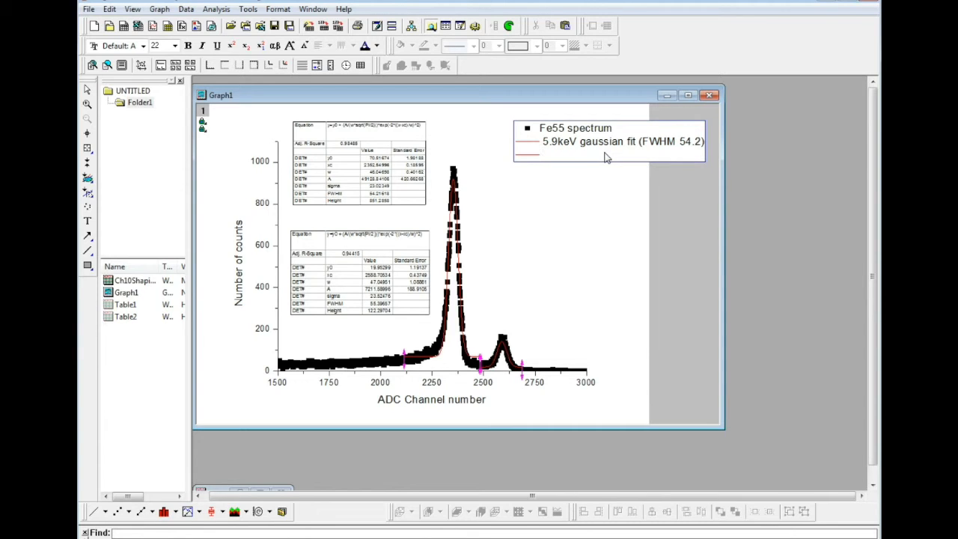
type("6.6keV gaussian fit (FWHM 55.4")
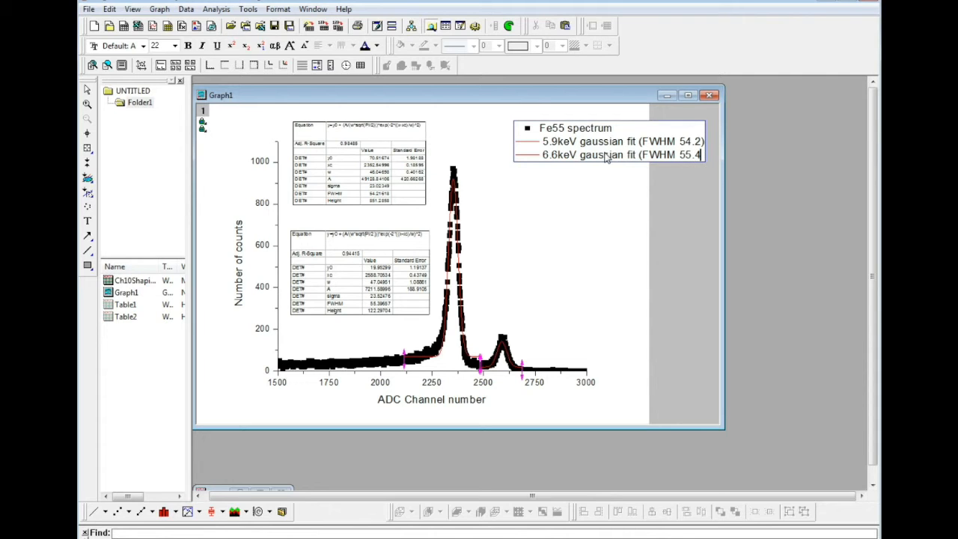
type(")")
- Finish editing the legend and move it above the tall peak so that it fits inside the graph page
left_click_drag(619, 128, 568, 127)
left_click(659, 127)
key("Left")
left_click(639, 114)
left_click(665, 133)
left_click_drag(667, 131, 603, 127)
- Delete both fit results tables from the graph
left_click(382, 196)
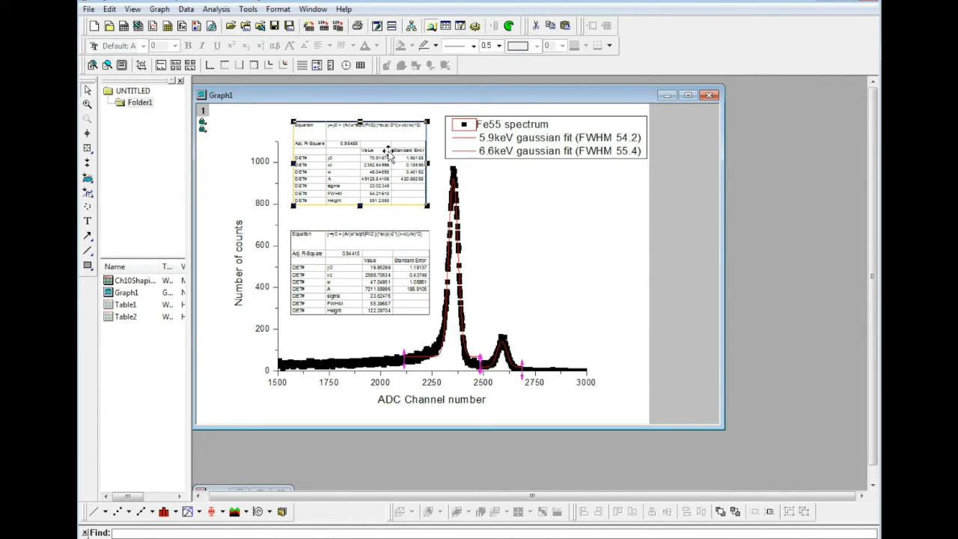
key("Delete")
left_click(377, 258)
key("Delete")
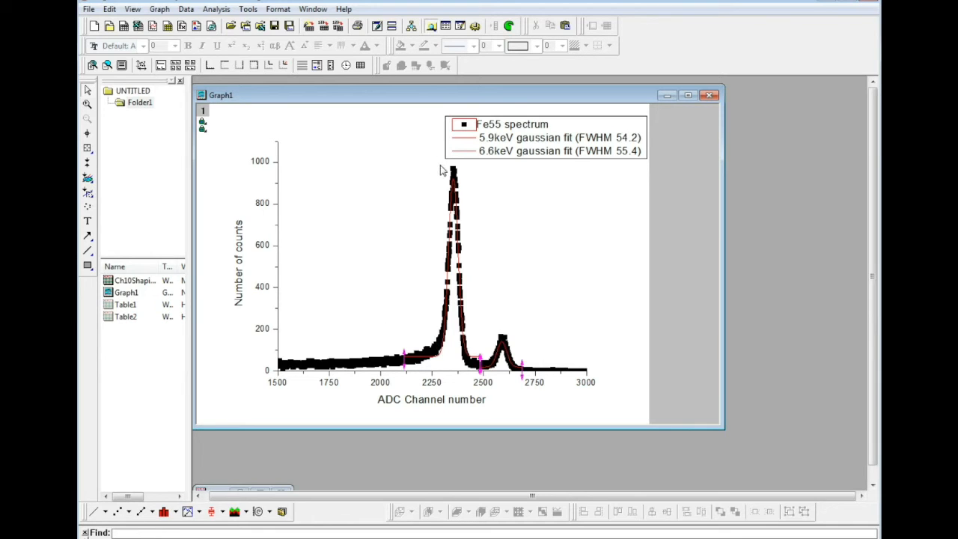
- Set the line width of the Gauss fit curve on the tall 5.9keV peak to 3
left_click(463, 318)
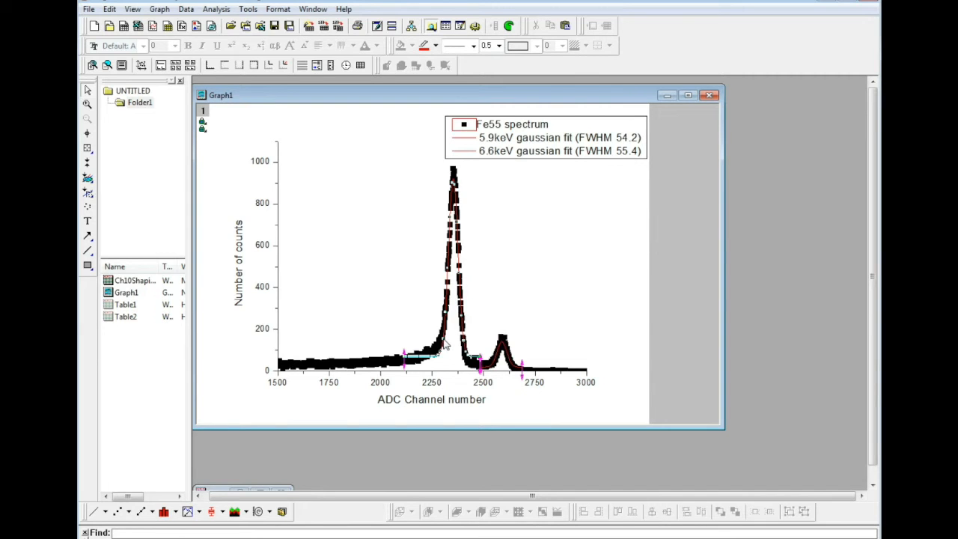
double_click(443, 341)
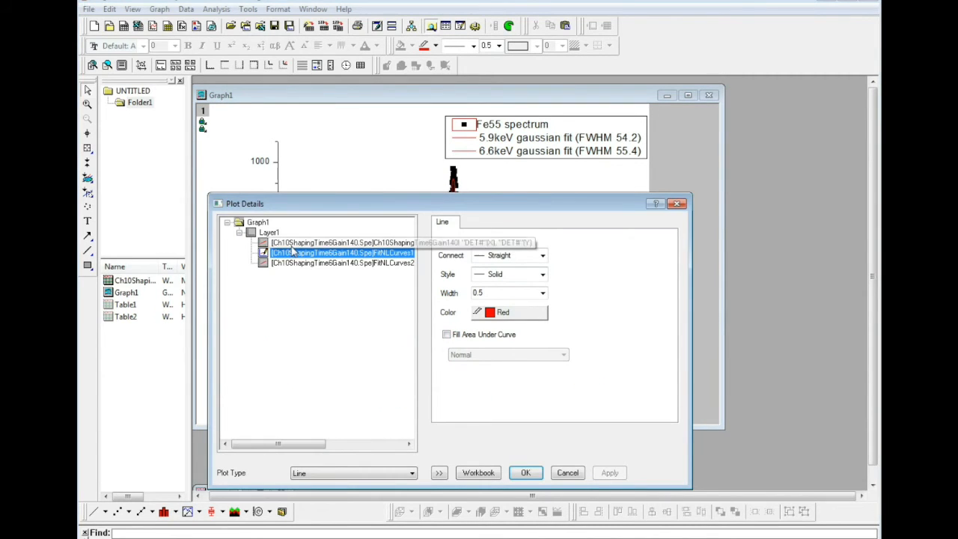
left_click(534, 293)
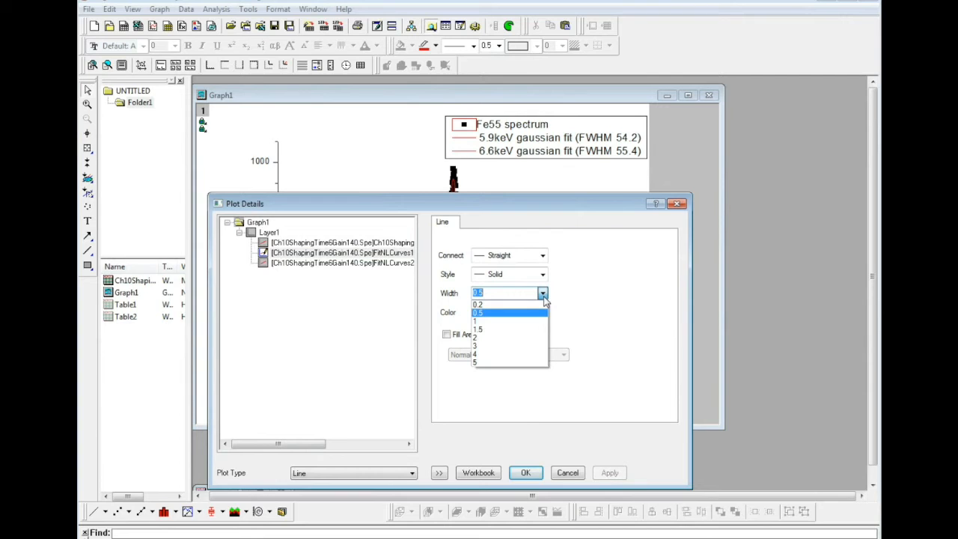
left_click(528, 346)
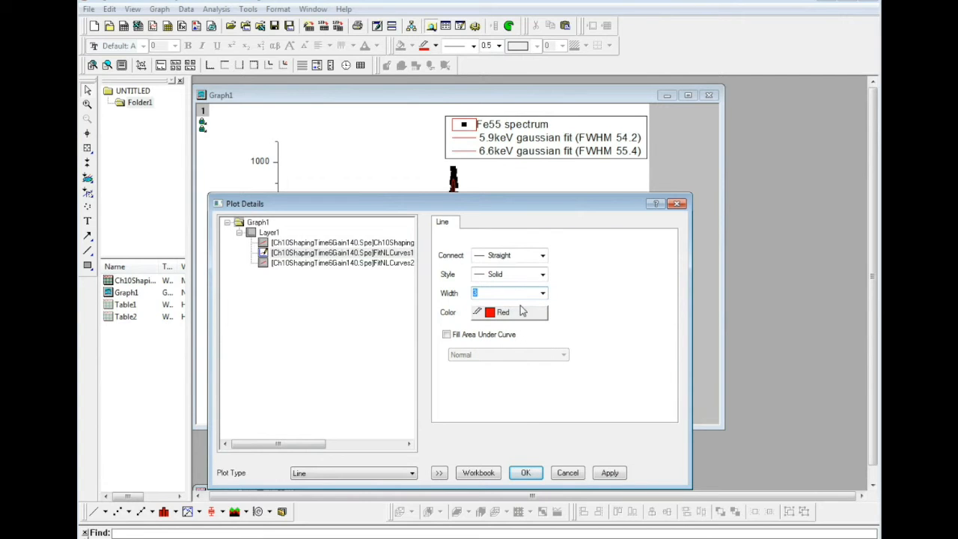
left_click(610, 473)
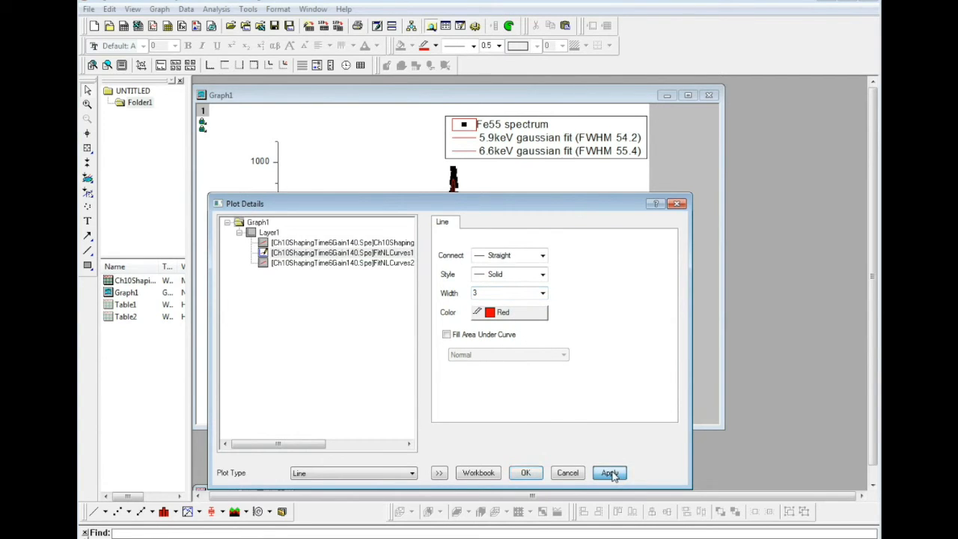
left_click(522, 474)
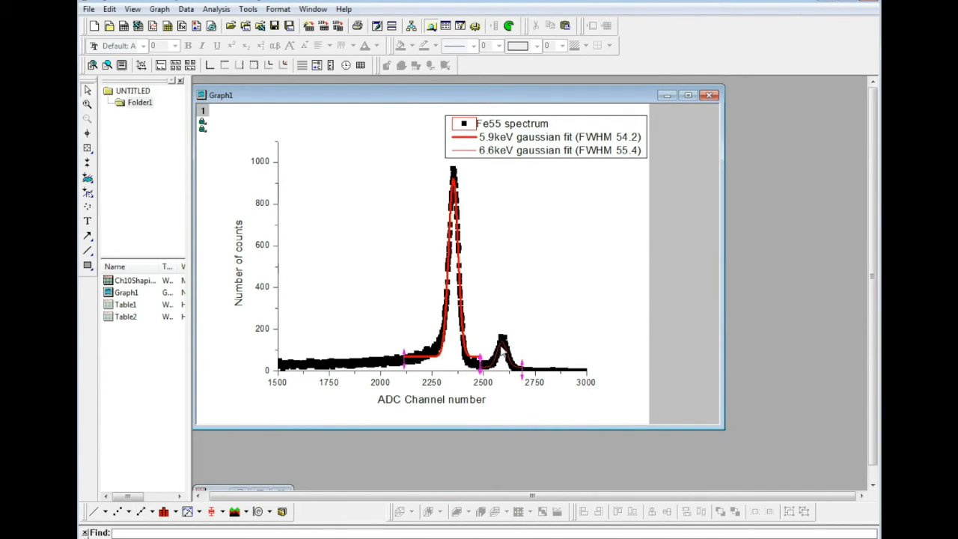
- Change the Gauss fit curve on the small 6.6keV peak to a green line with a width of 3
double_click(500, 351)
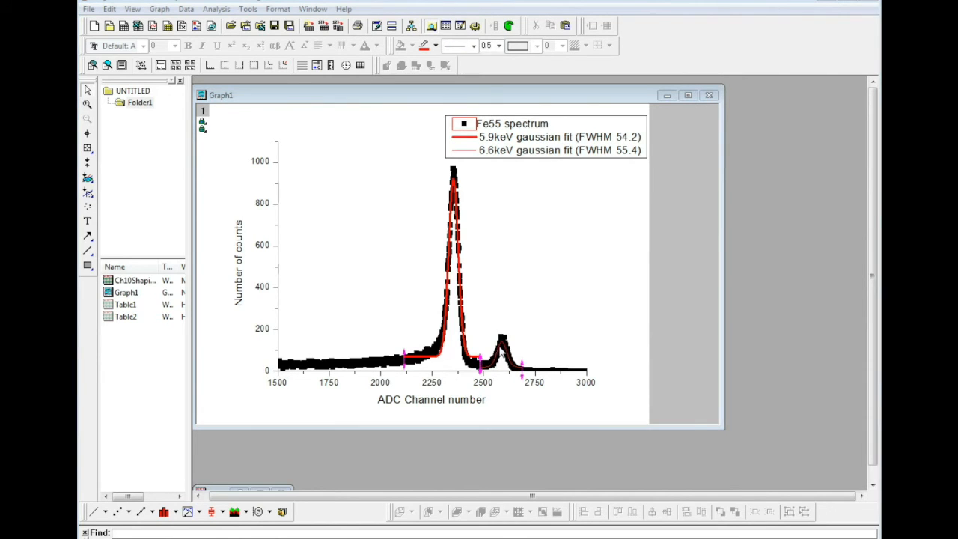
left_click(523, 313)
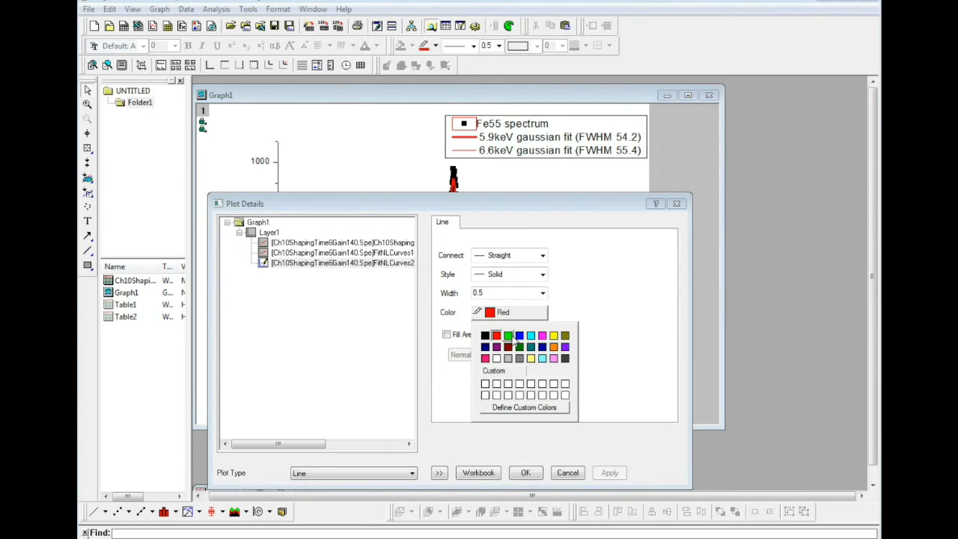
left_click(509, 336)
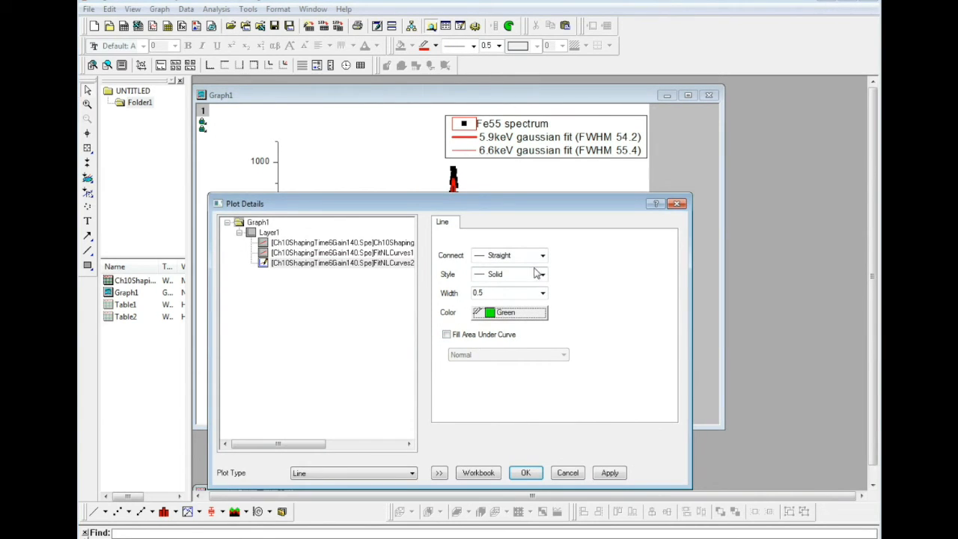
left_click(542, 292)
left_click(516, 343)
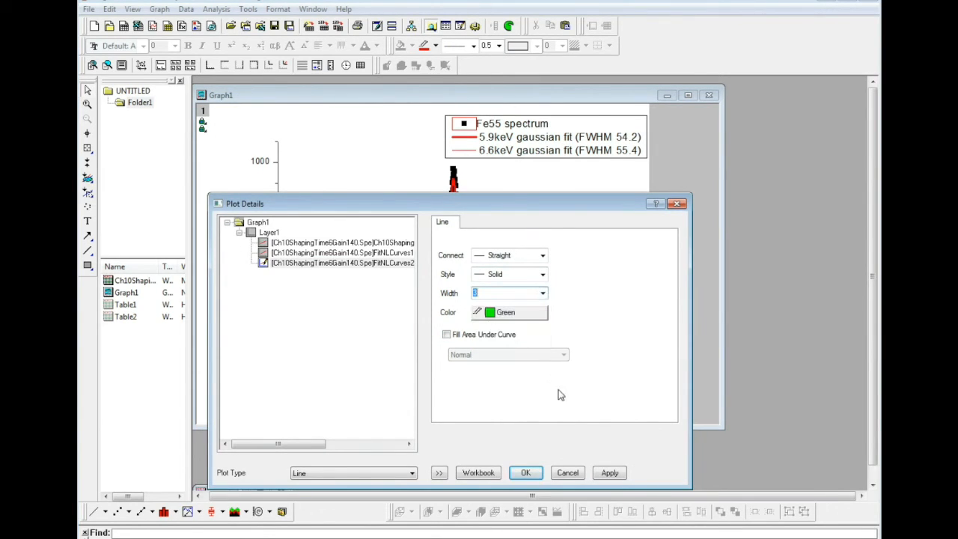
left_click(609, 473)
left_click(526, 472)
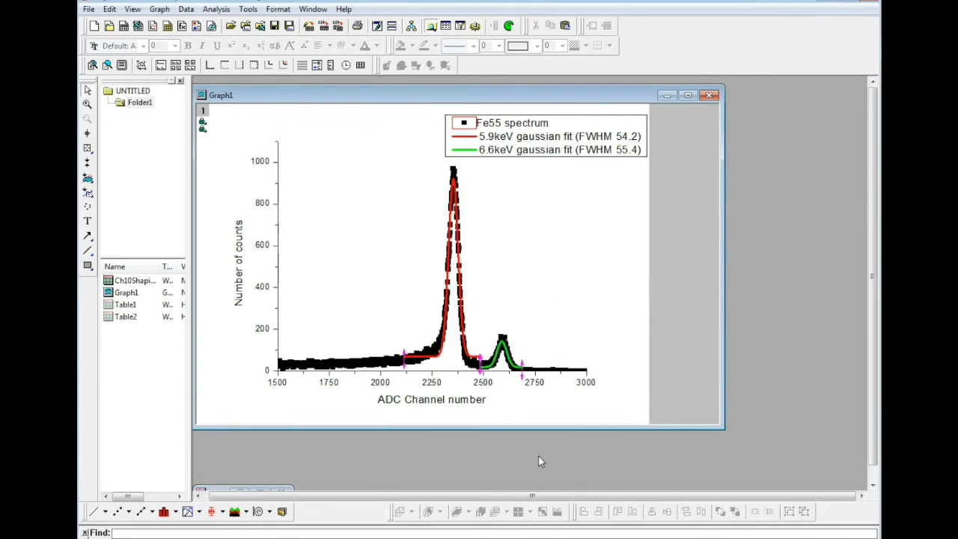